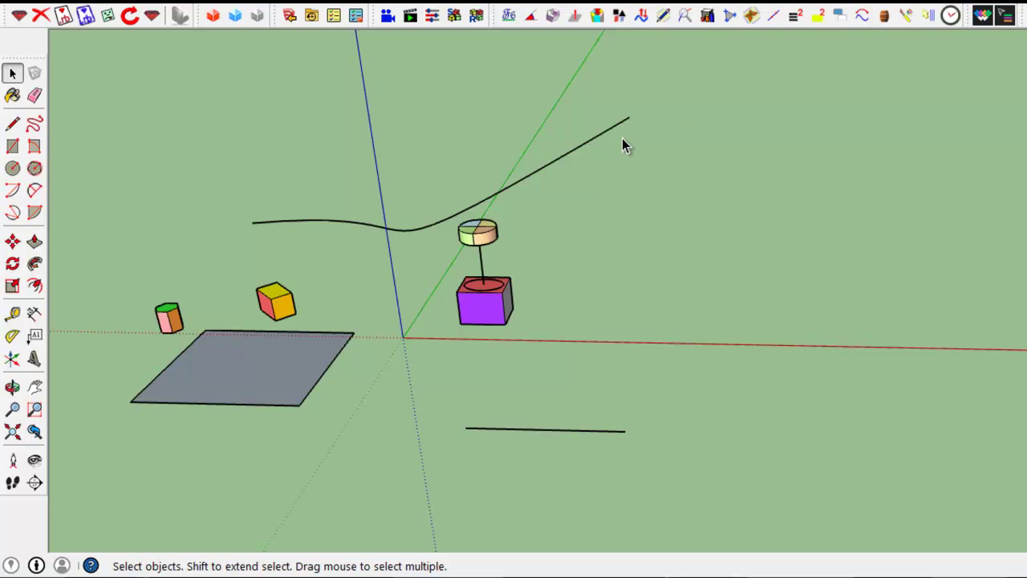
Start a new film in the Animator and begin a movement sequence with the whole block (purple cube and disc) selected
left_click(410, 17)
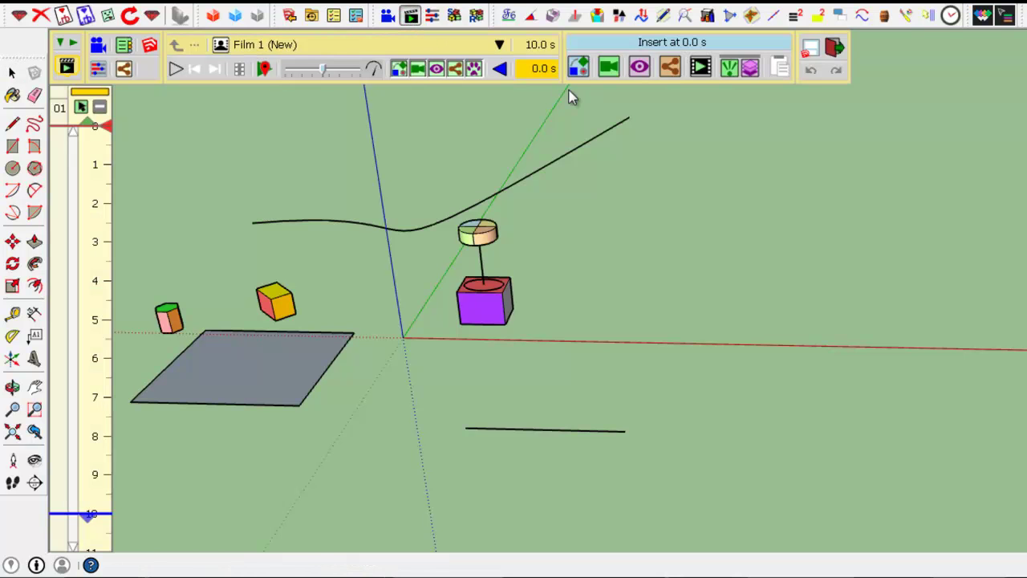
left_click(583, 72)
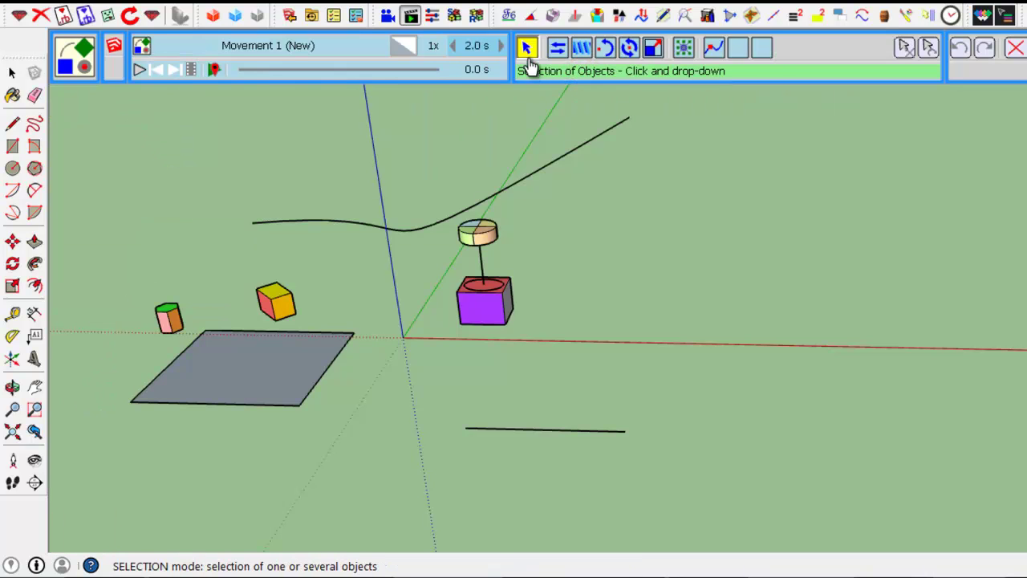
left_click(497, 303)
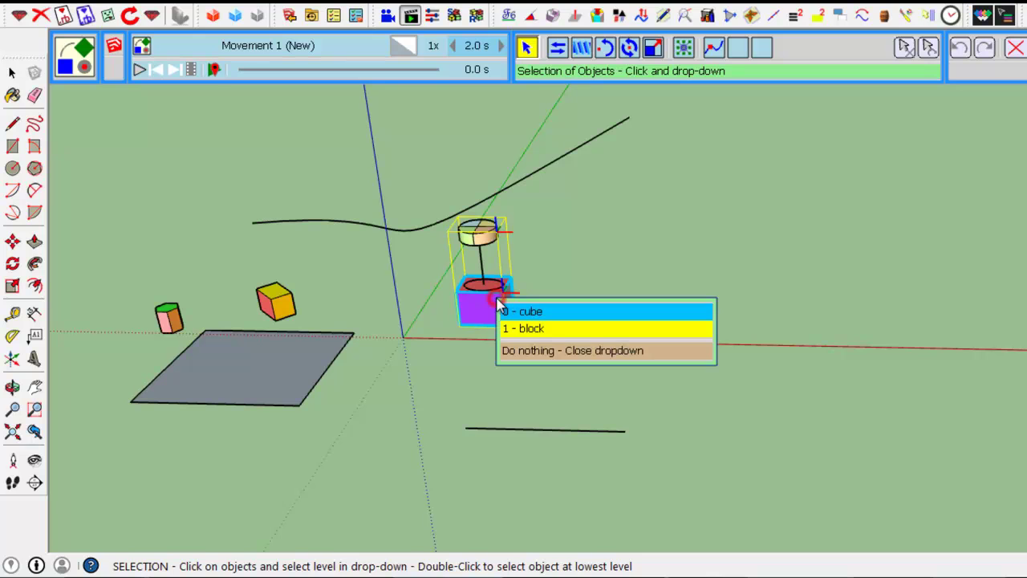
left_click(536, 329)
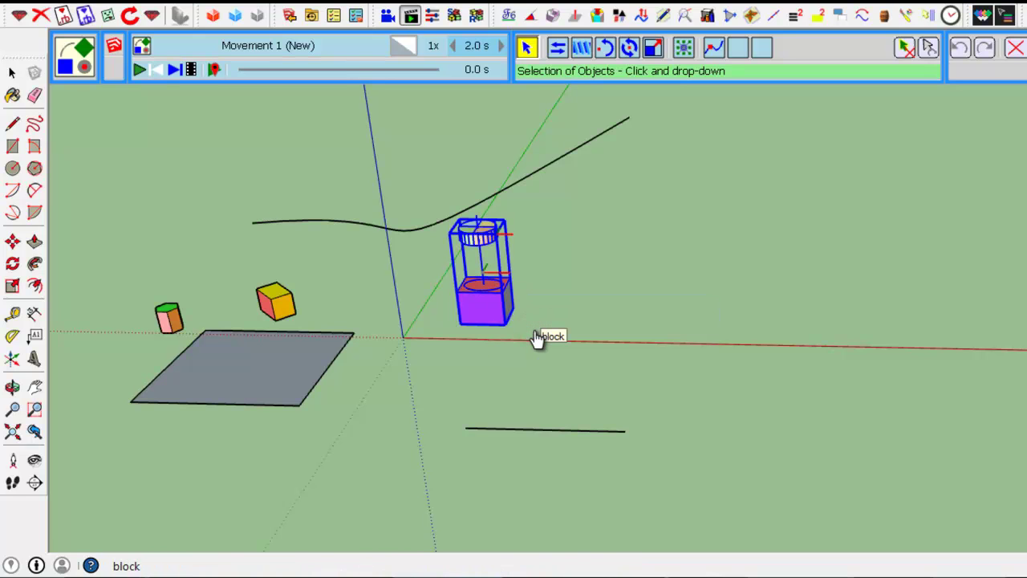
Make the block follow the long wavy curve above it as its path and preview the motion
left_click(715, 49)
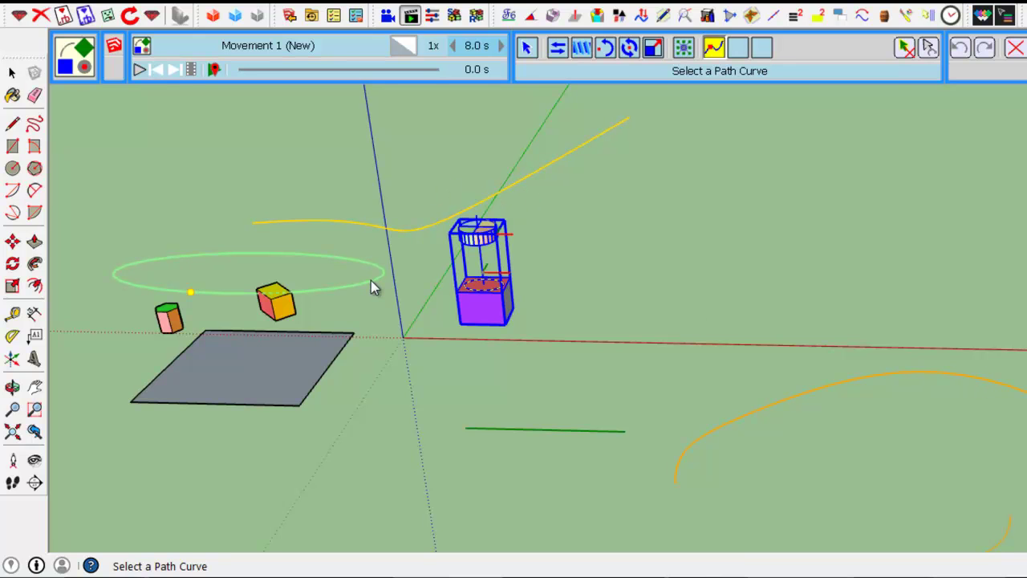
left_click(518, 183)
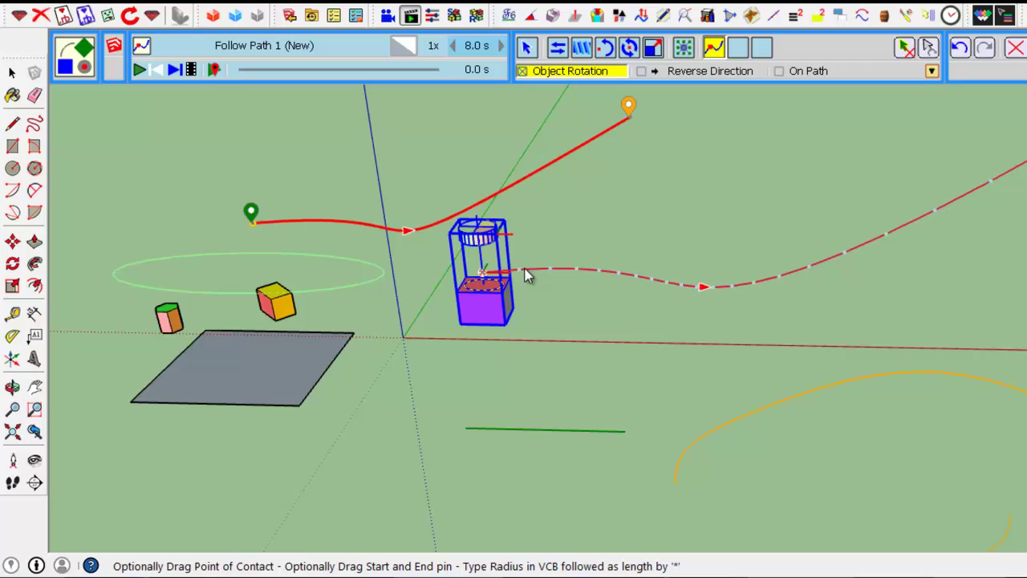
left_click(140, 71)
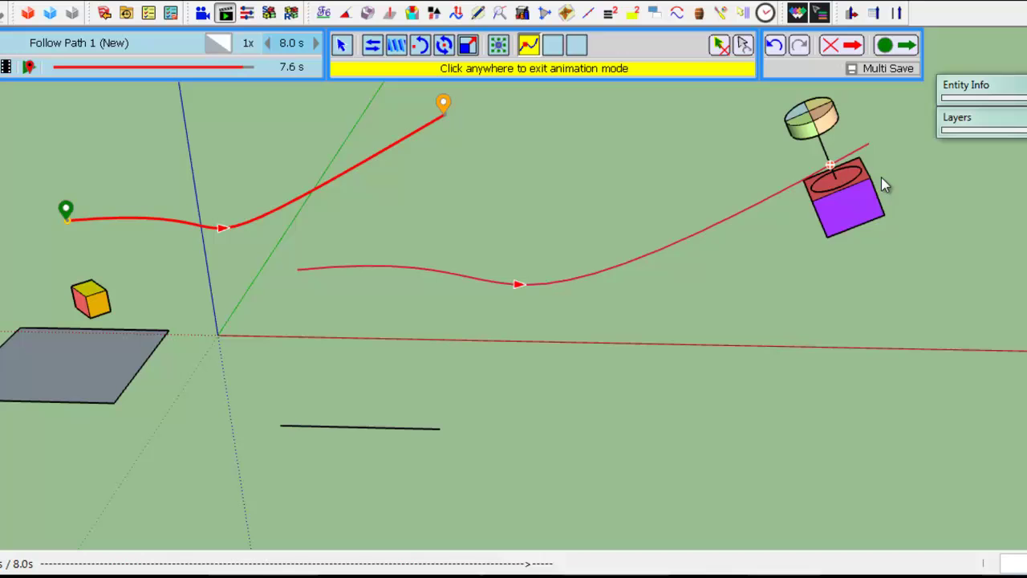
left_click(6, 64)
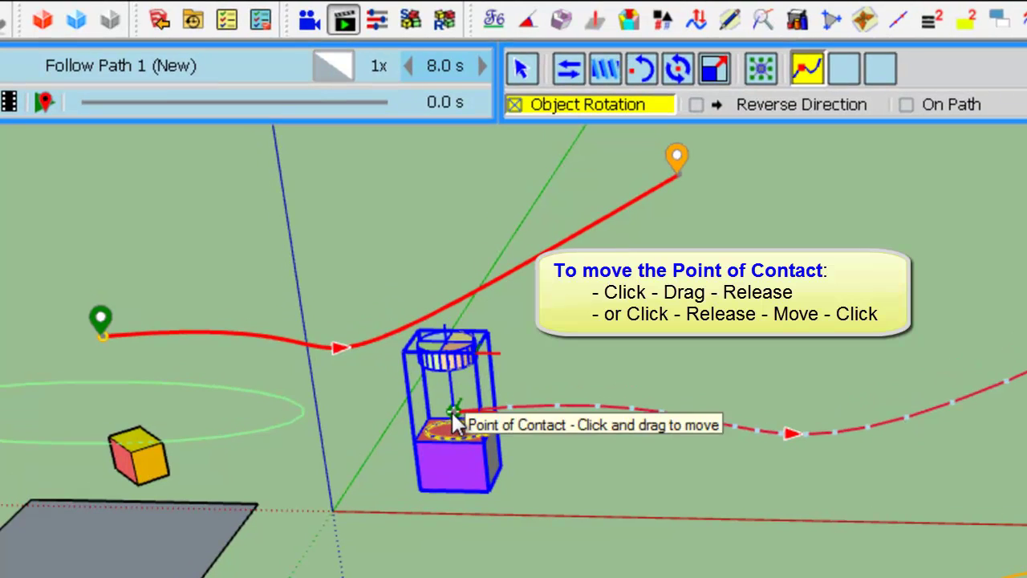
Move the point of contact to the purple cube's lower front corner at the face's far end and preview the motion
left_click_drag(451, 410, 492, 490)
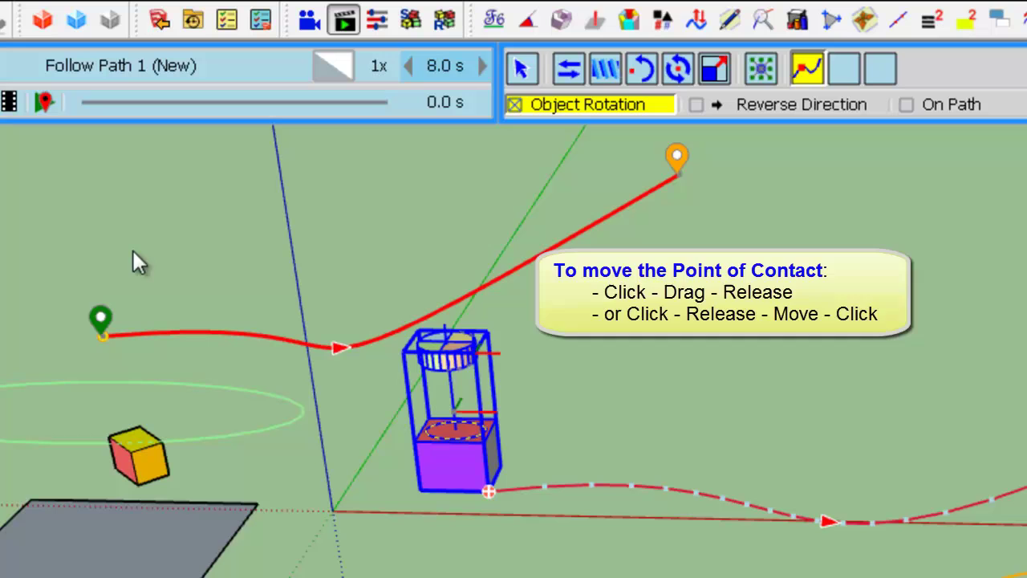
key("space")
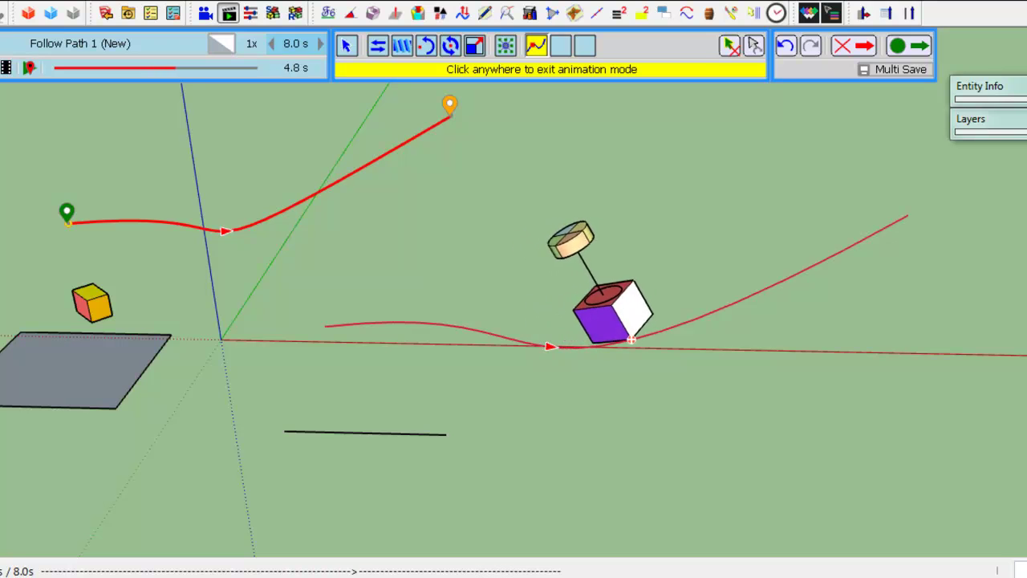
left_click(452, 206)
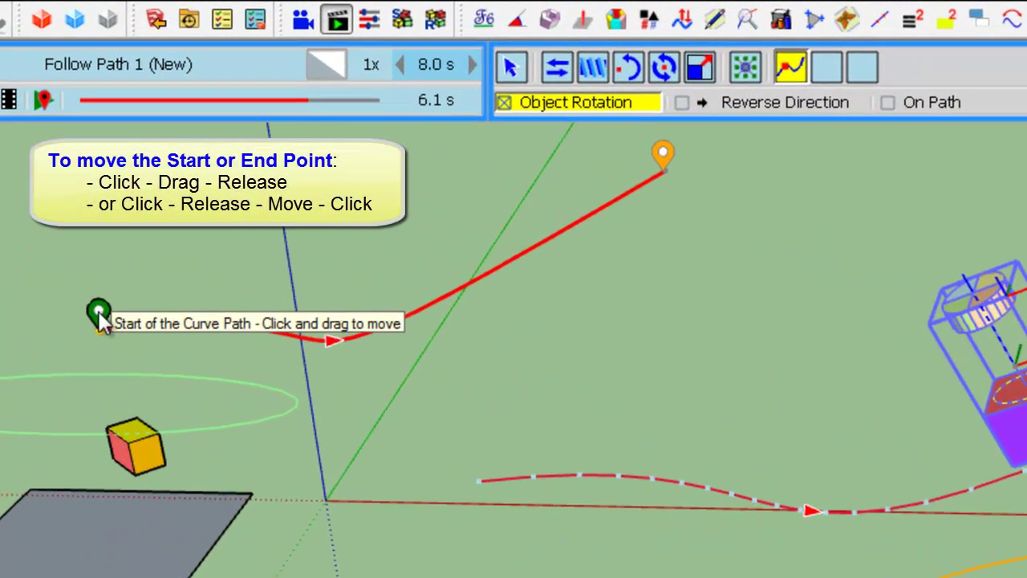
Move the path's start and end pins inward along the wavy curve and preview the shortened motion
left_click_drag(68, 212, 91, 216)
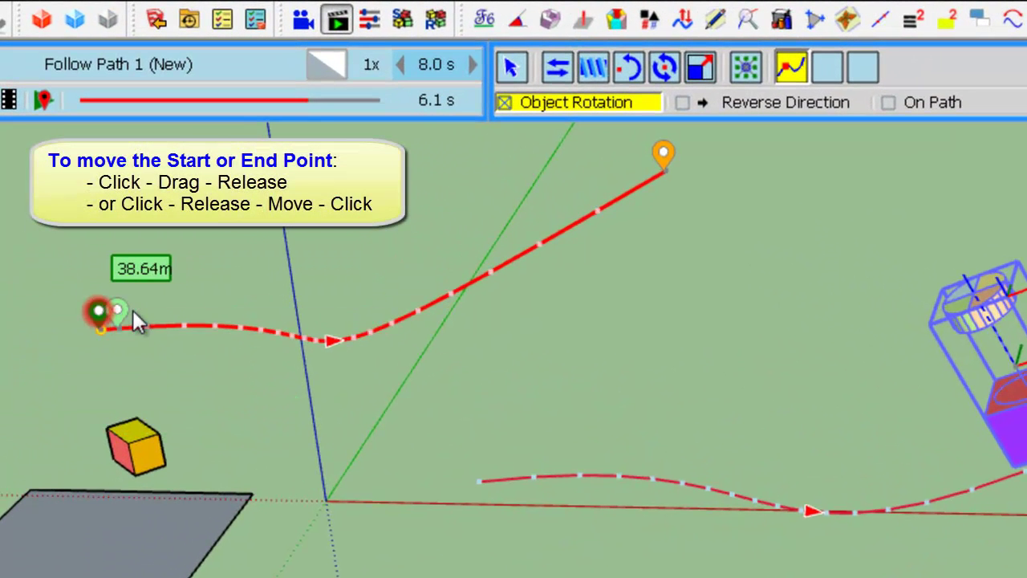
left_click_drag(133, 311, 217, 324)
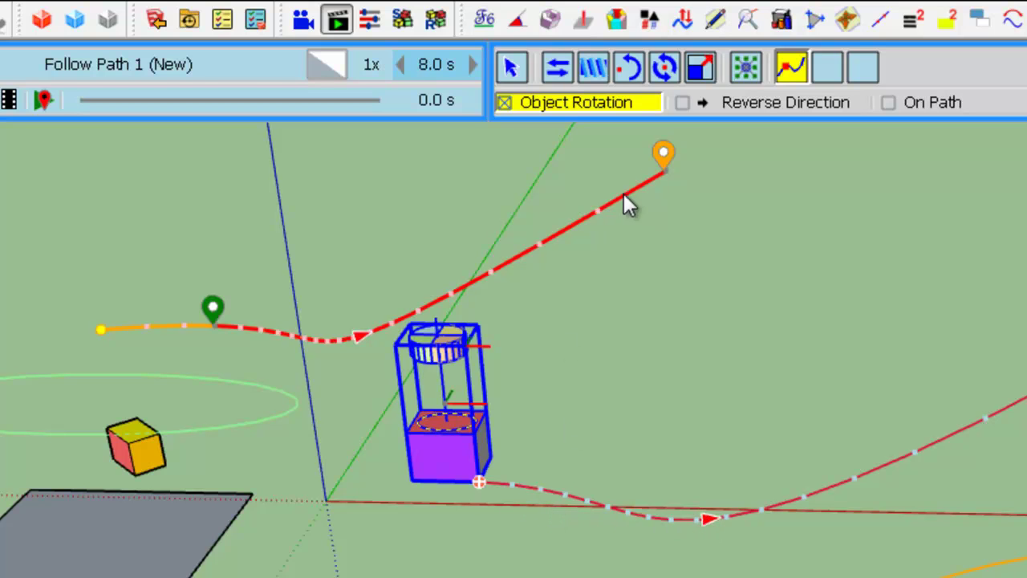
left_click_drag(663, 151, 537, 242)
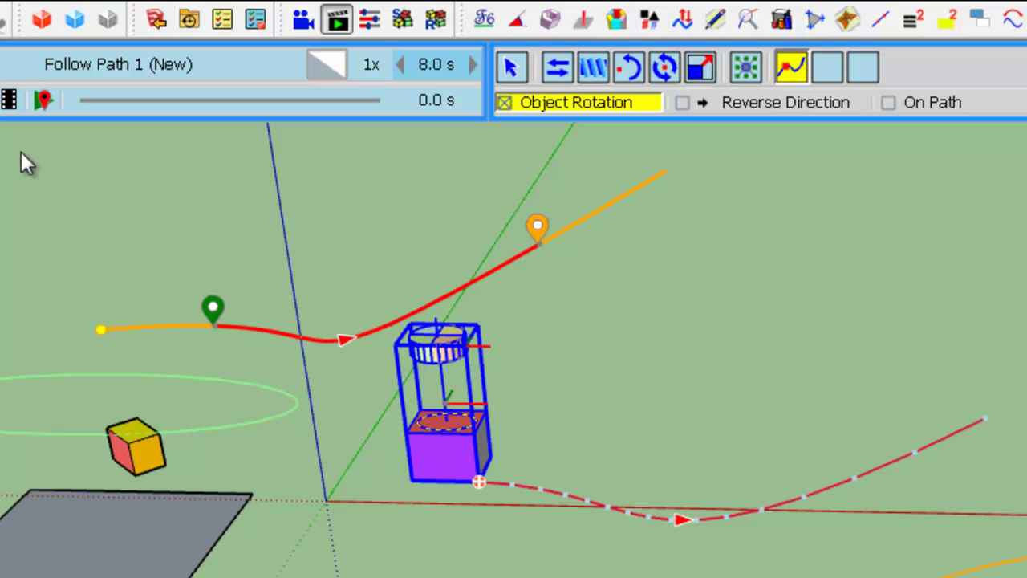
key("space")
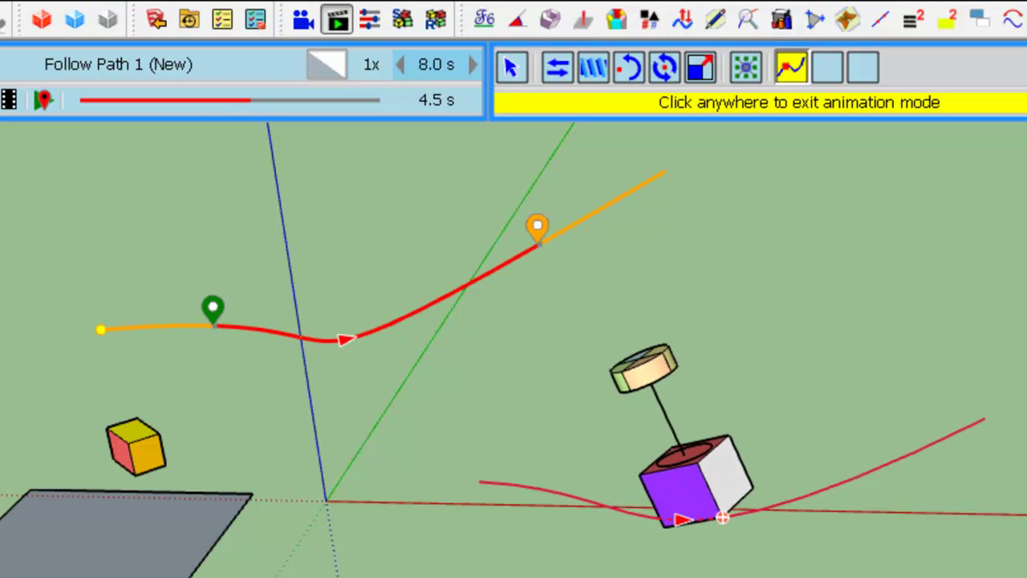
left_click(849, 271)
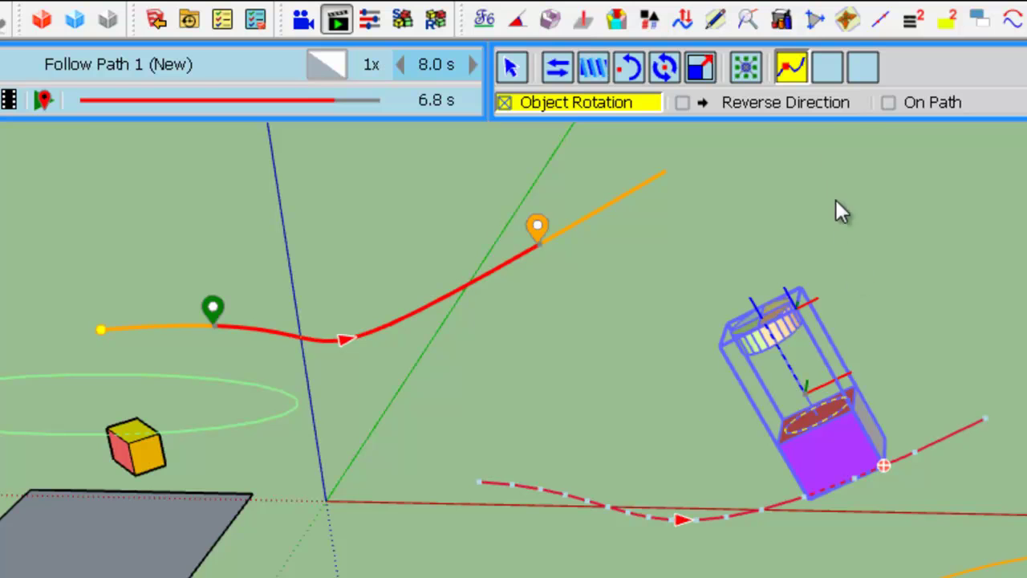
Reverse the path direction, preview it, and slide the end and start pins past each other along the curve
left_click(813, 111)
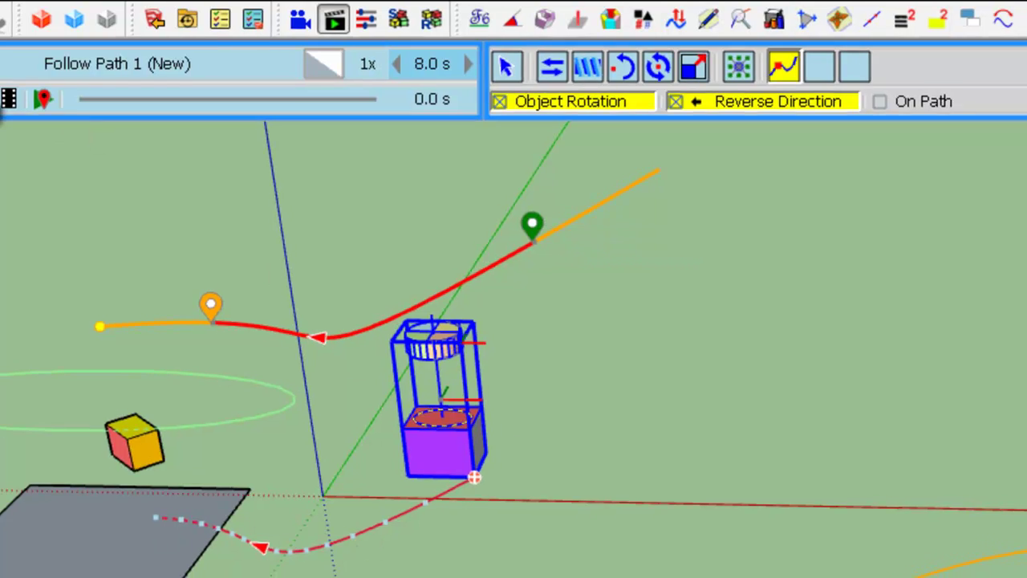
key("space")
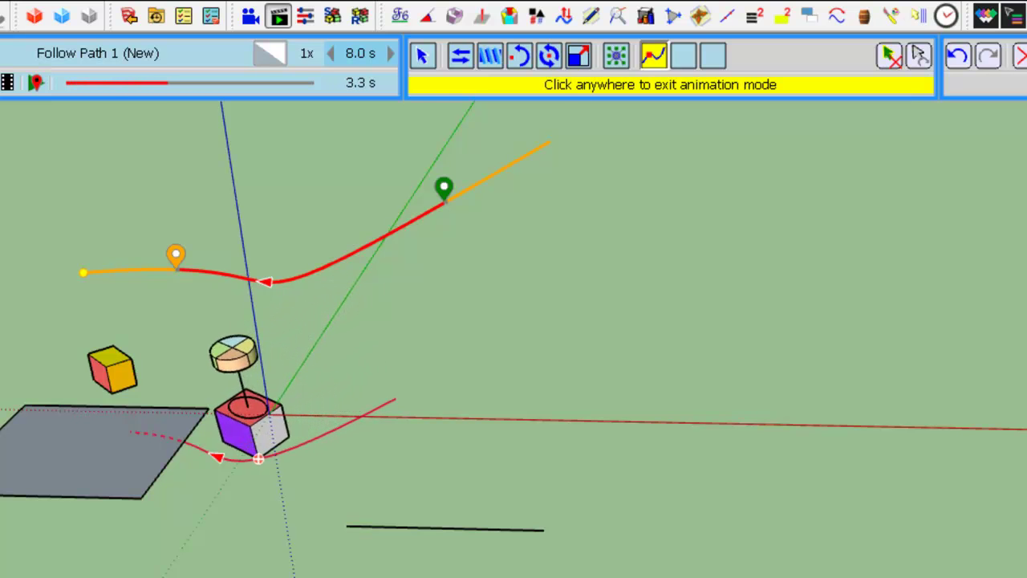
left_click(198, 274)
mouse_move(177, 258)
left_mouse_down()
mouse_move(332, 273)
mouse_move(348, 260)
left_mouse_up()
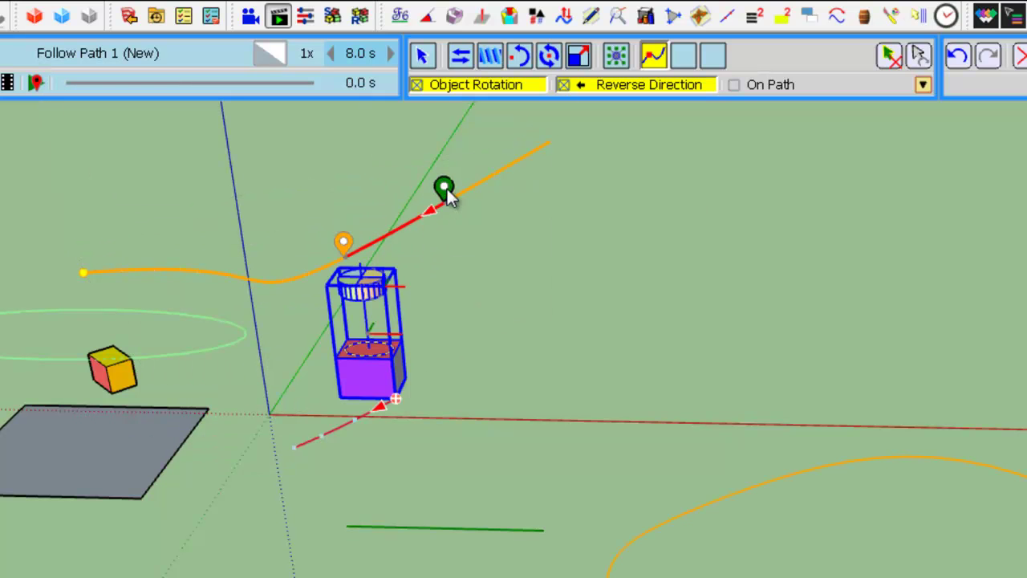
left_click_drag(447, 190, 176, 271)
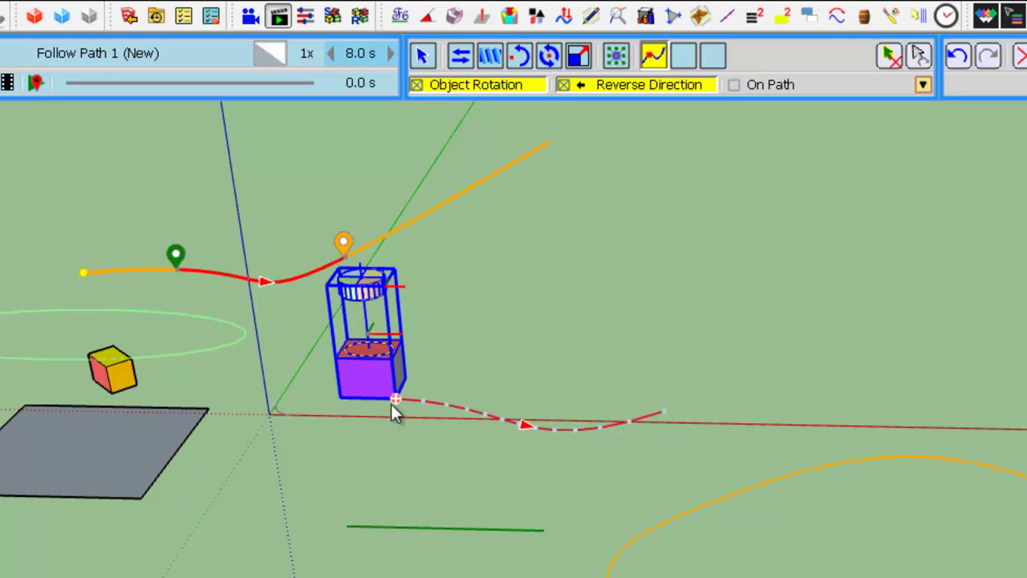
Set the block to travel on the path curve itself and preview the motion
left_click(757, 88)
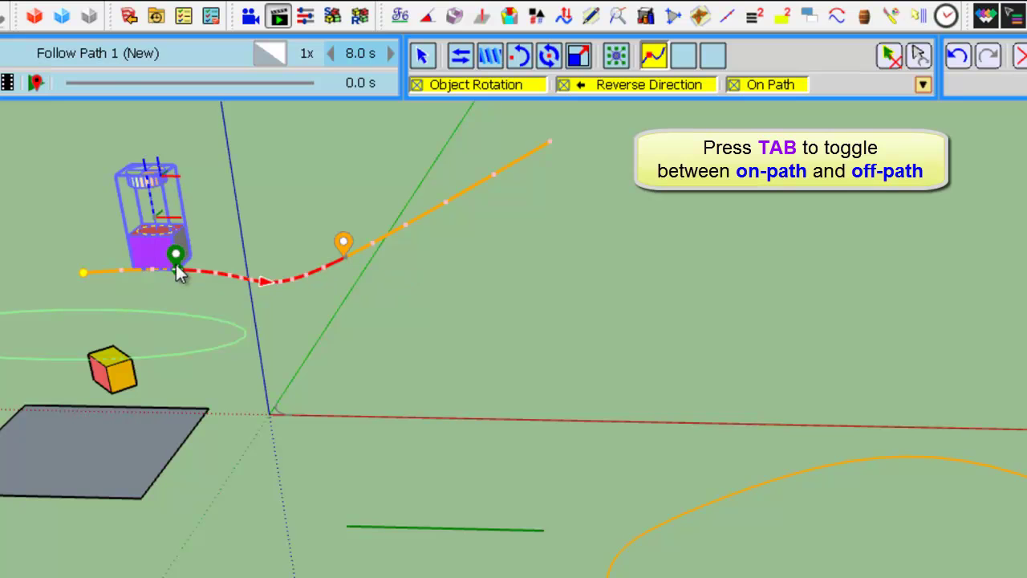
left_click(177, 270)
left_click(8, 82)
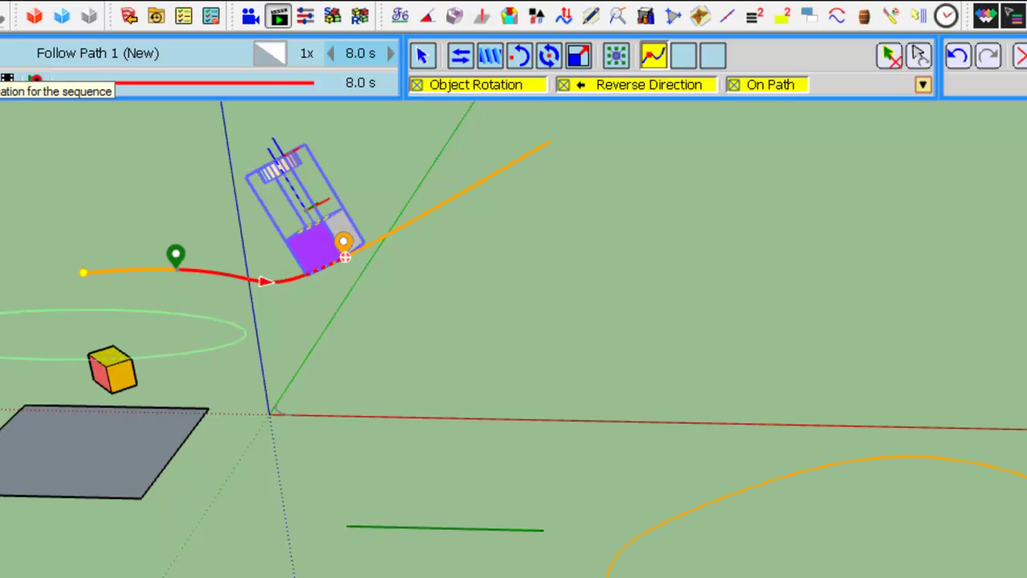
Reset both path pins to their default positions, turn off the reversed direction and preview the motion
double_click(177, 257)
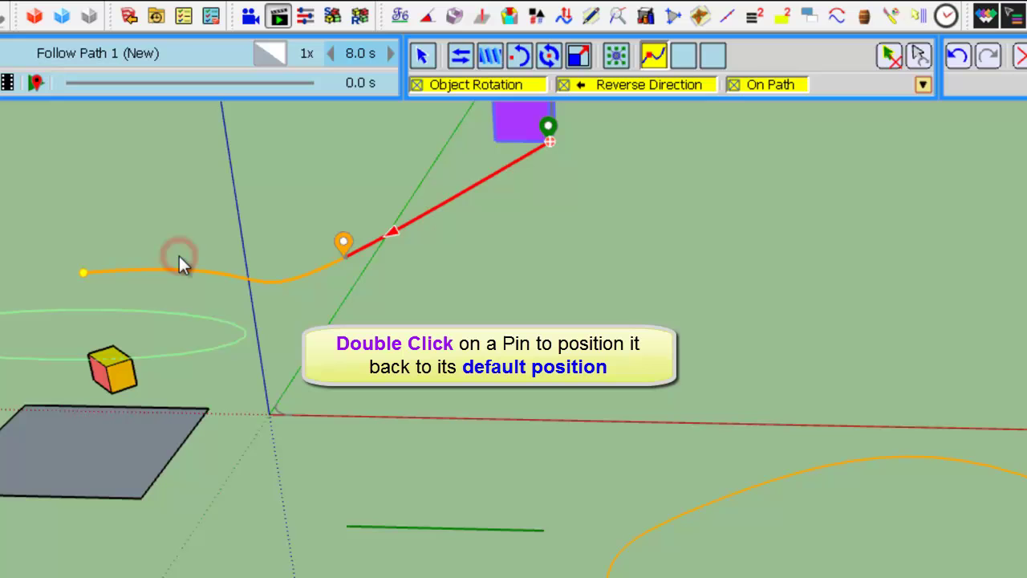
double_click(342, 243)
left_click(641, 88)
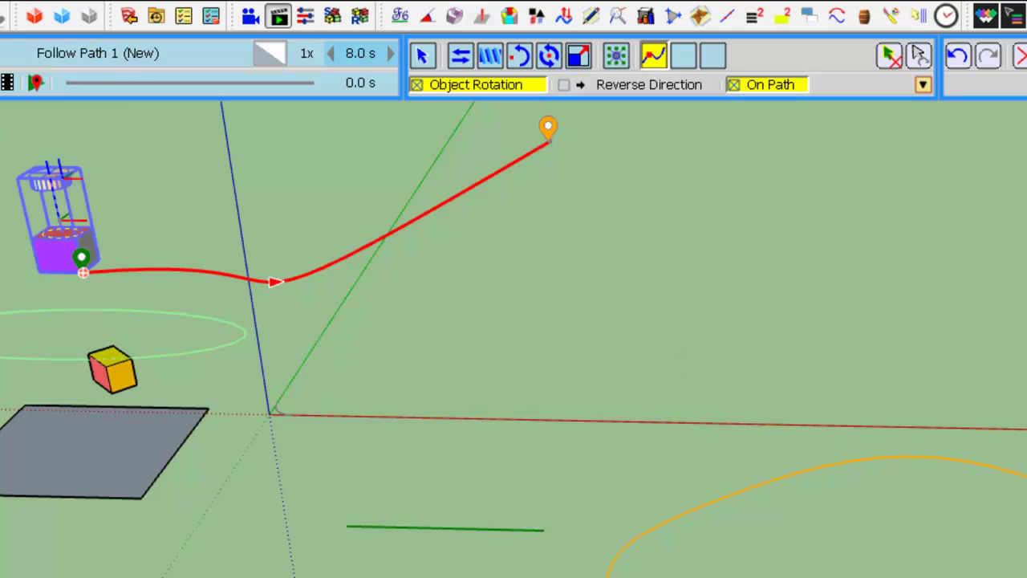
key("space")
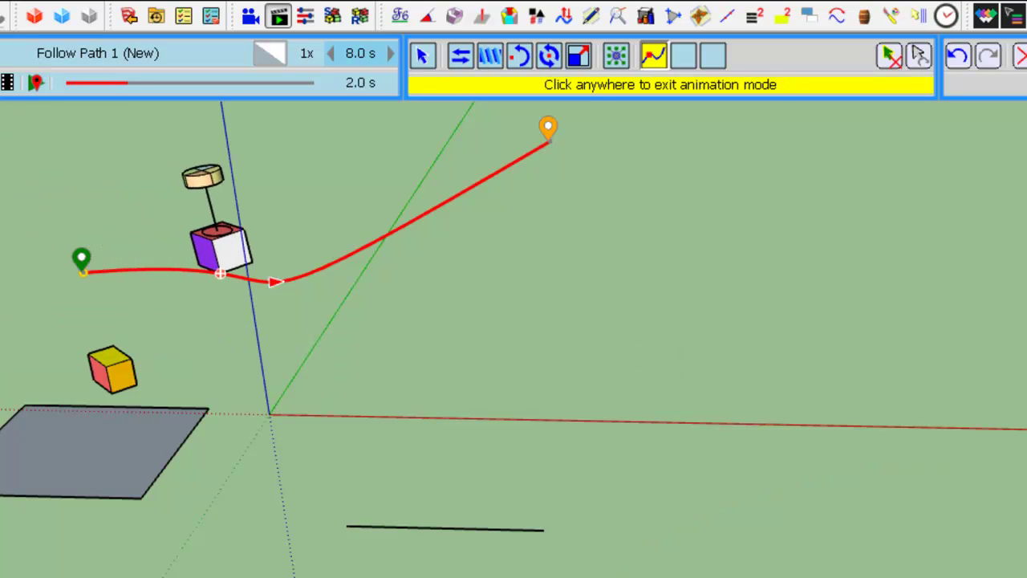
left_click(652, 282)
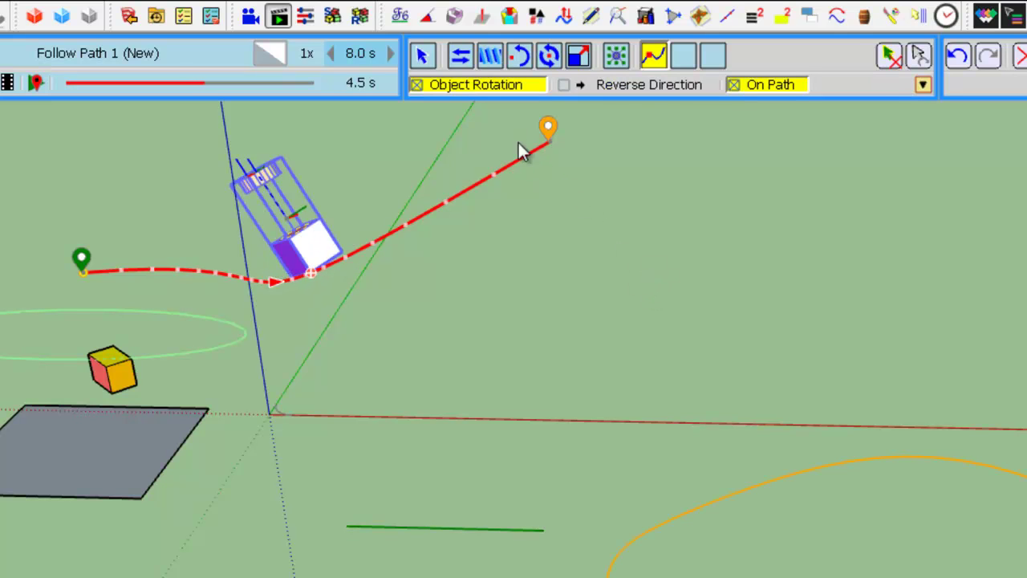
Save the block's motion without object rotation as Follow Path 1 and play the film
left_click(495, 87)
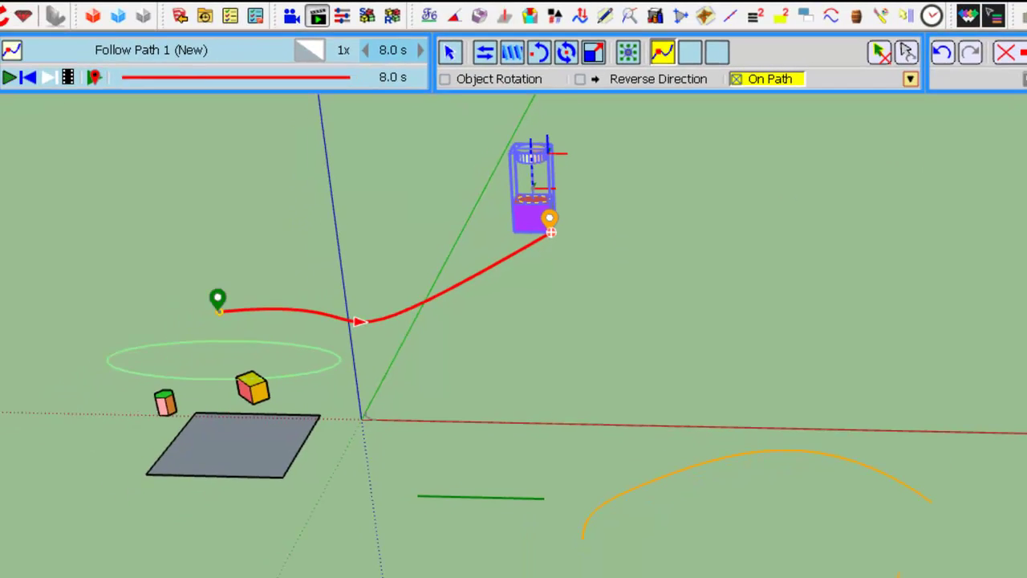
left_click(575, 207)
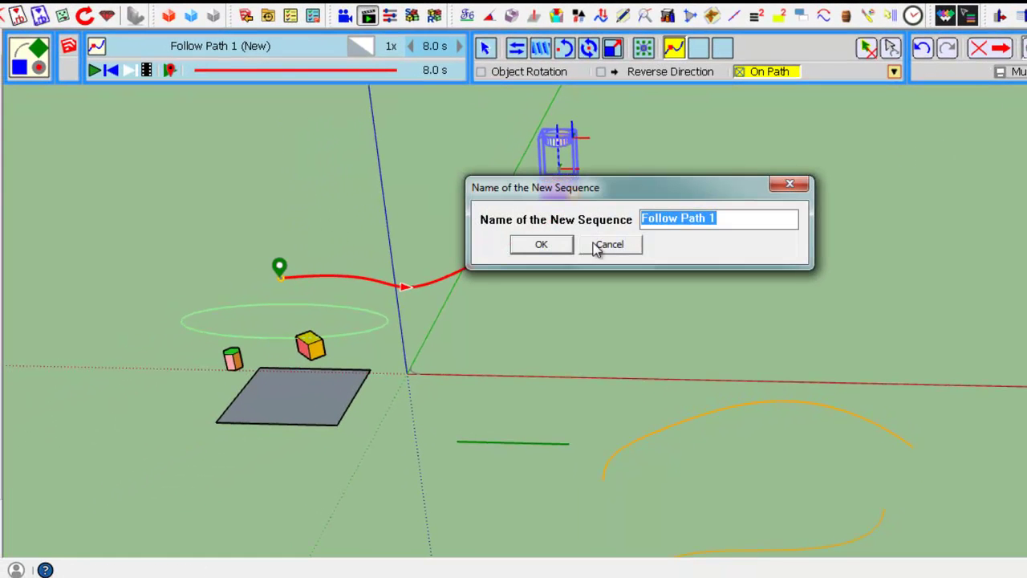
left_click(565, 254)
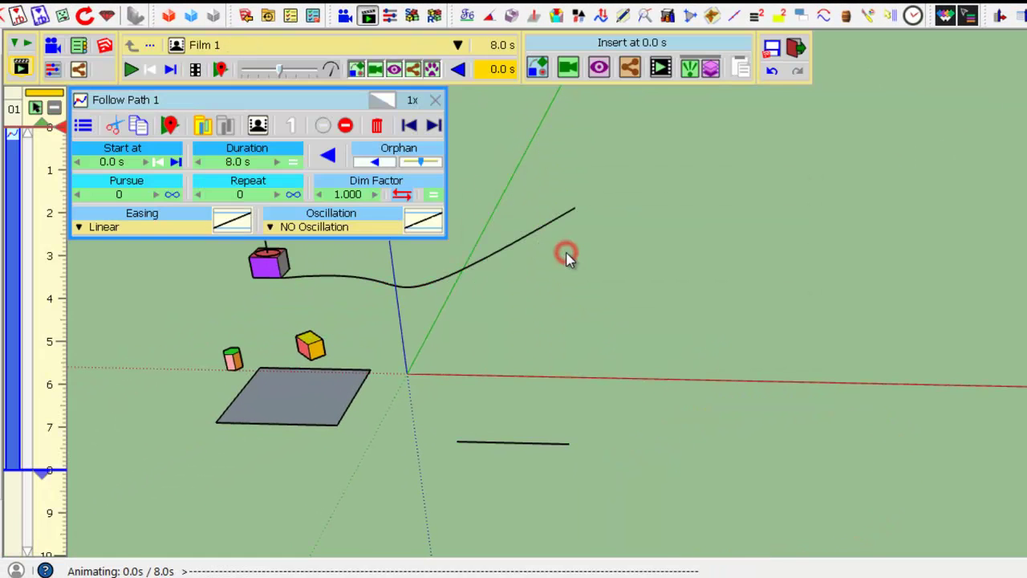
left_click(131, 70)
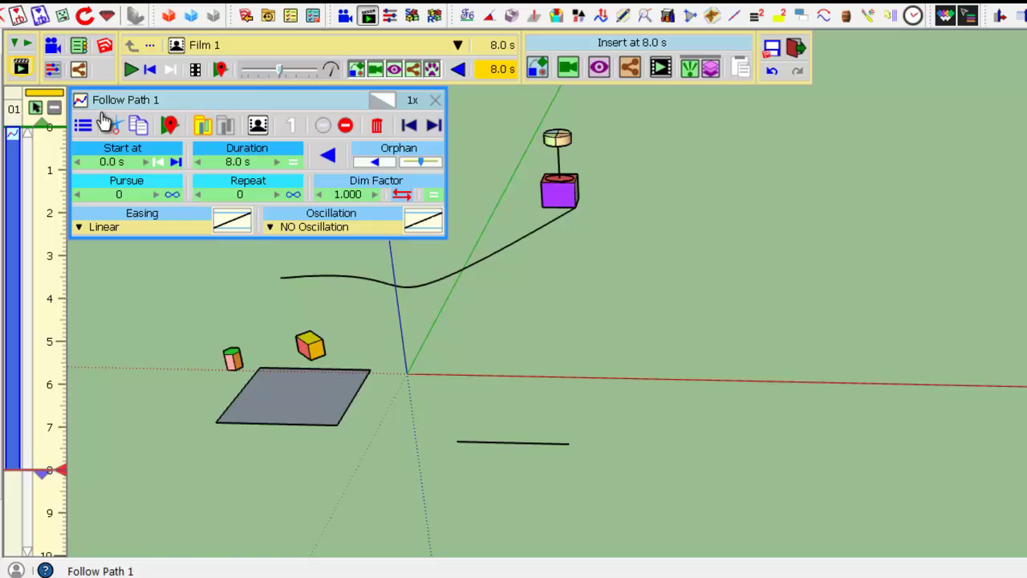
Add a visual effect tracing green trajectories from the purple cube's lower contact corner and opposite upper corner, saving it as a new sequence
left_click(601, 70)
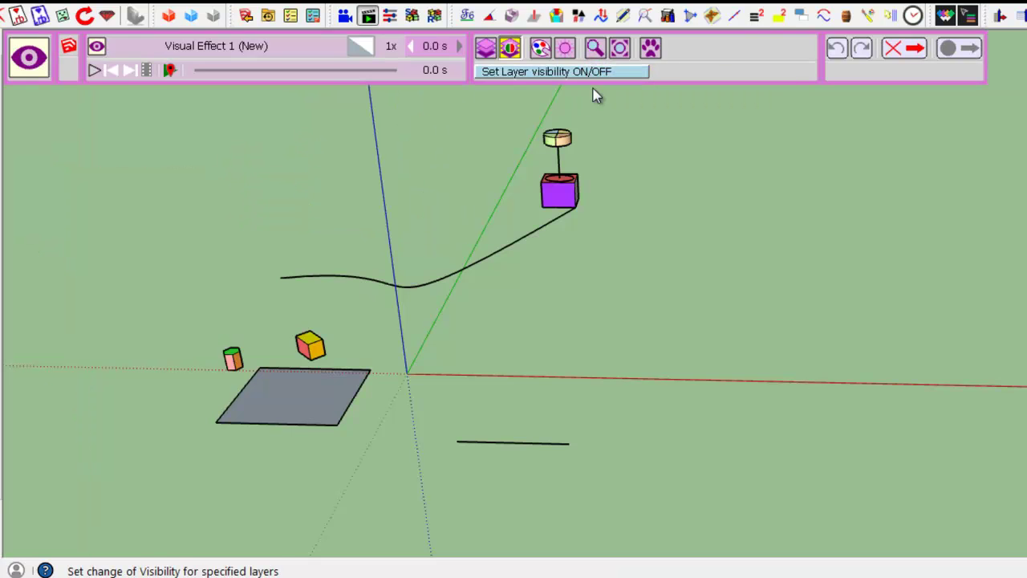
left_click(651, 48)
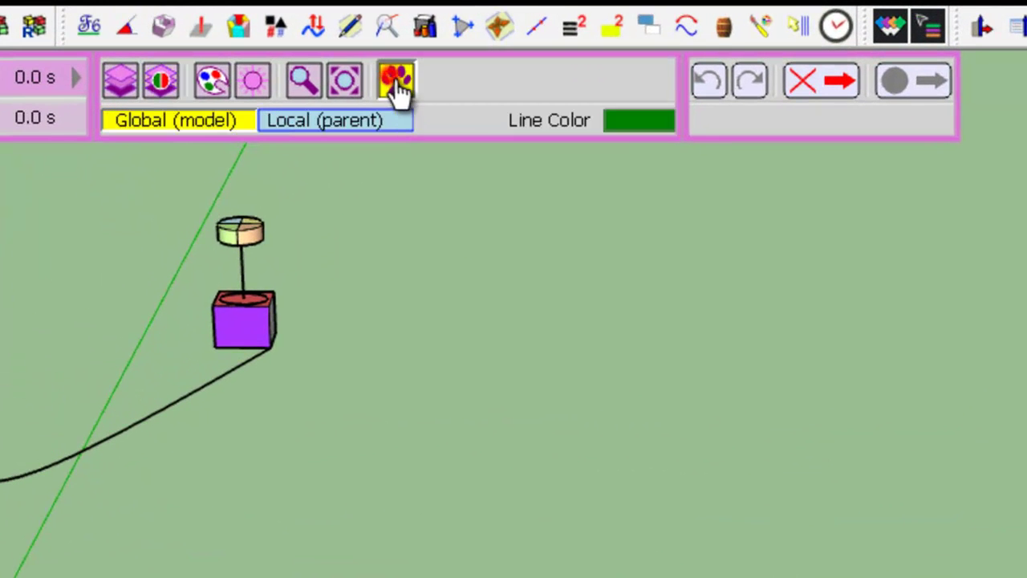
left_click(270, 350)
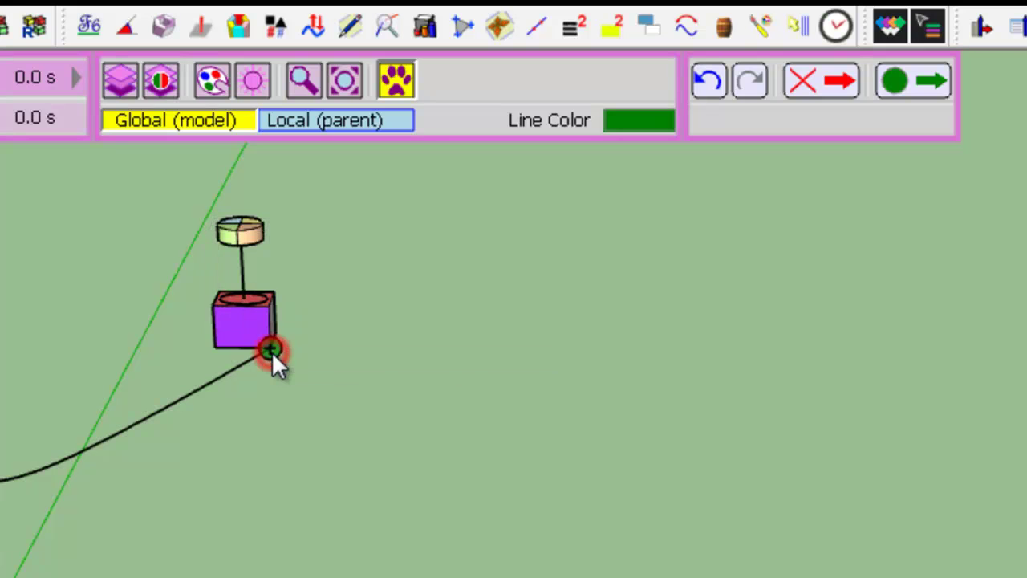
left_click(213, 308)
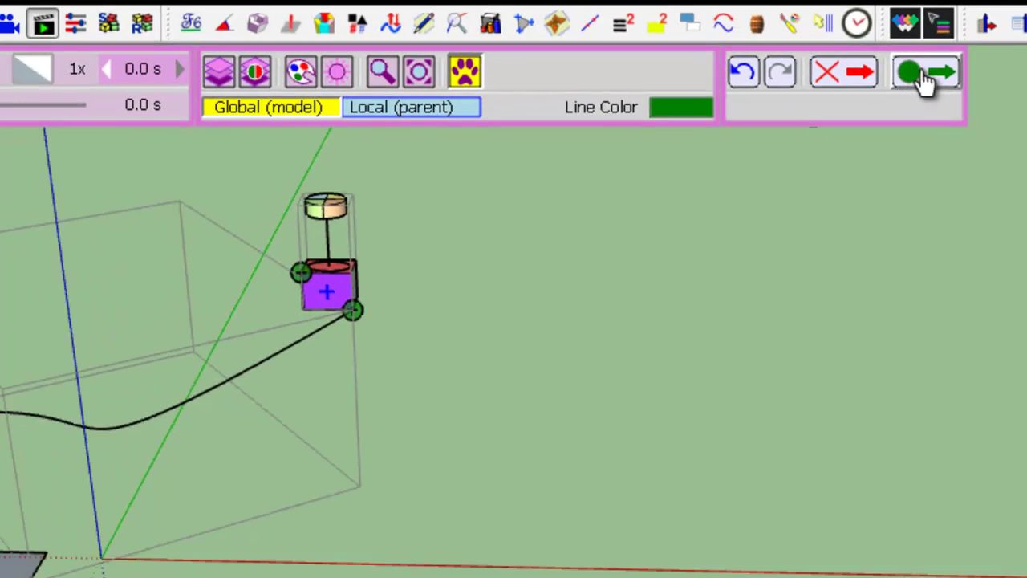
left_click(953, 51)
left_click(539, 253)
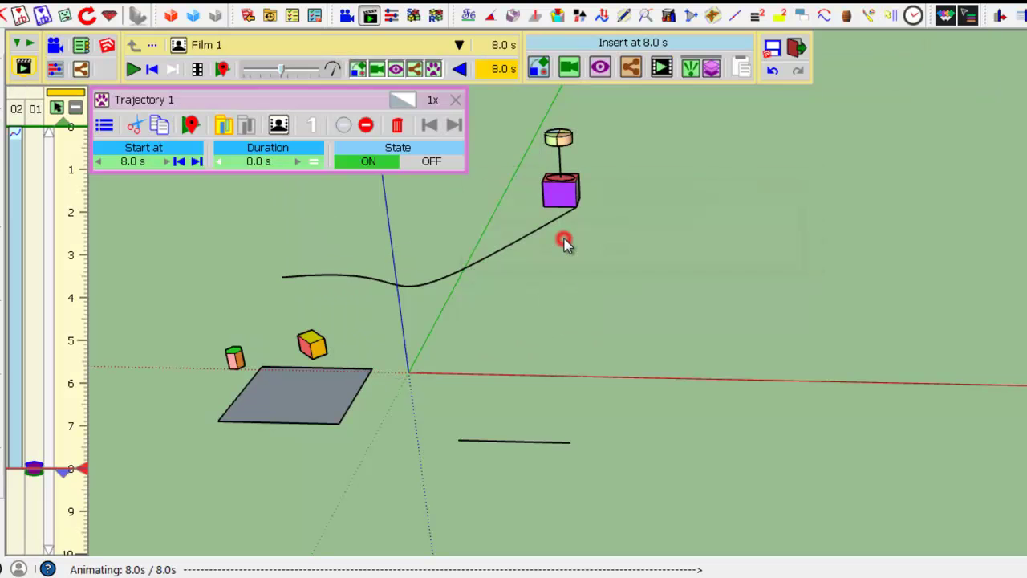
Move the trajectory effect's start to 0.0 s, play the film to check both traces and exit the film editor
mouse_move(34, 470)
left_mouse_down()
mouse_move(35, 266)
mouse_move(17, 147)
mouse_move(34, 124)
left_mouse_up()
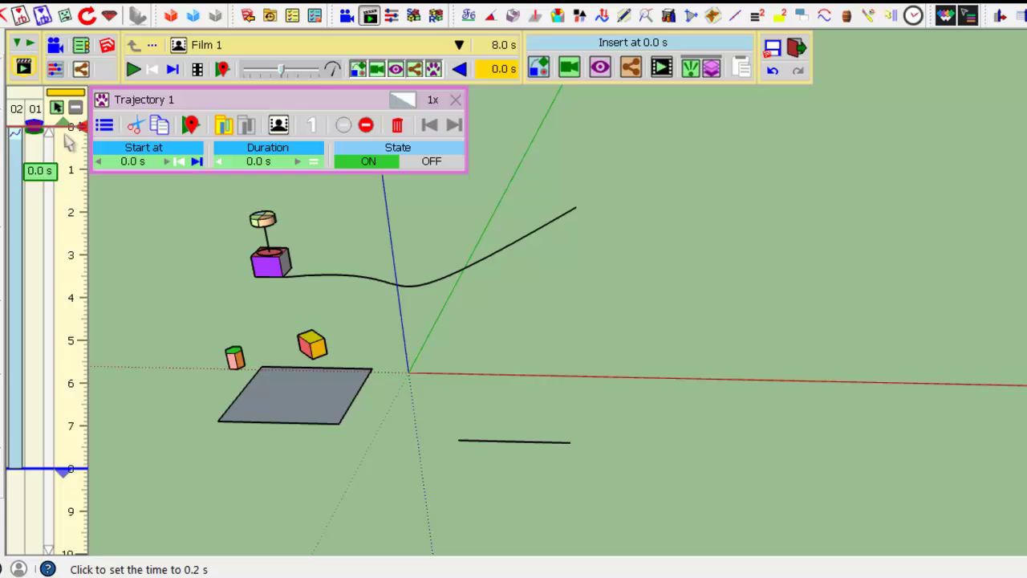
left_click(135, 71)
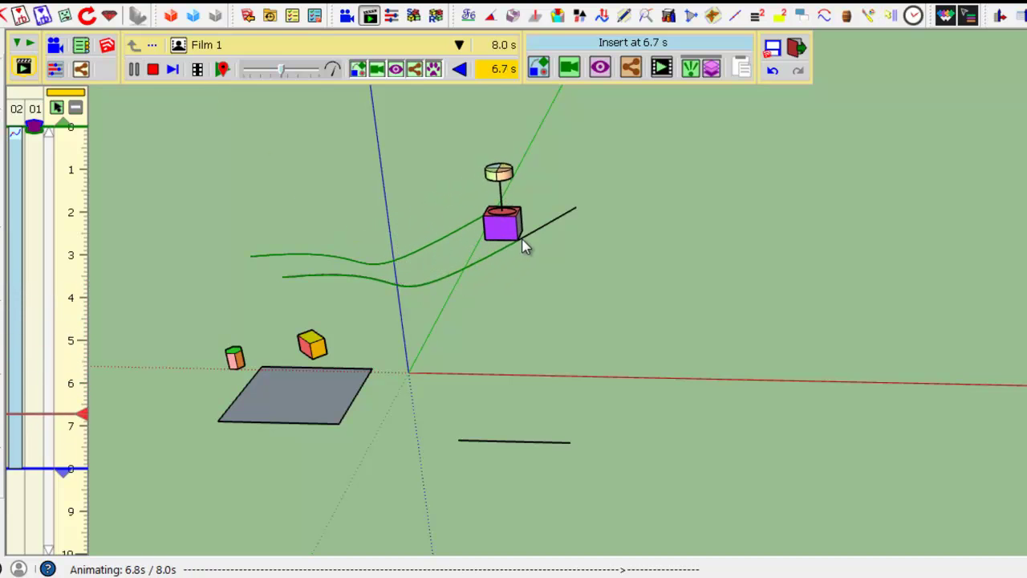
left_click(490, 248)
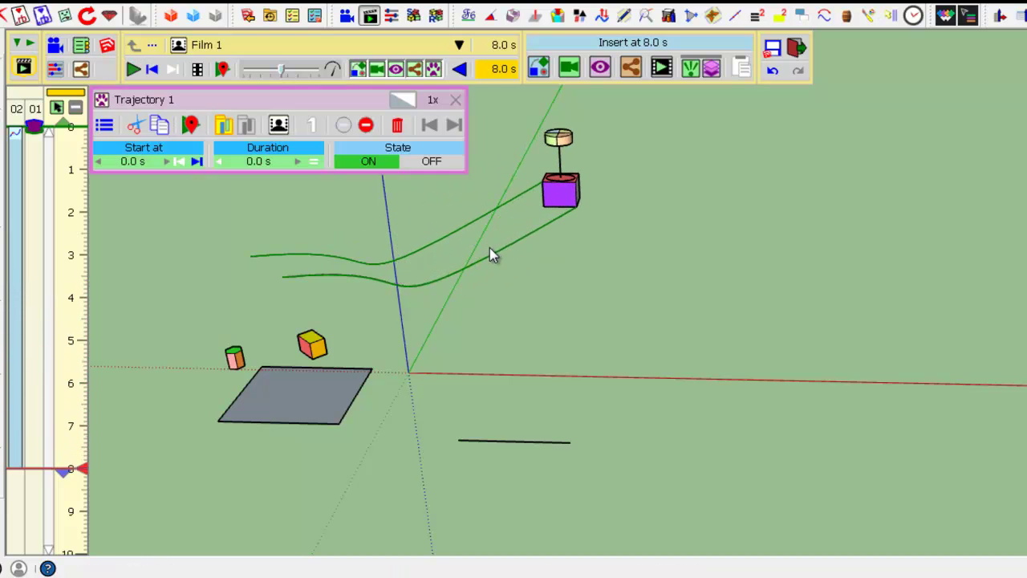
left_click(798, 49)
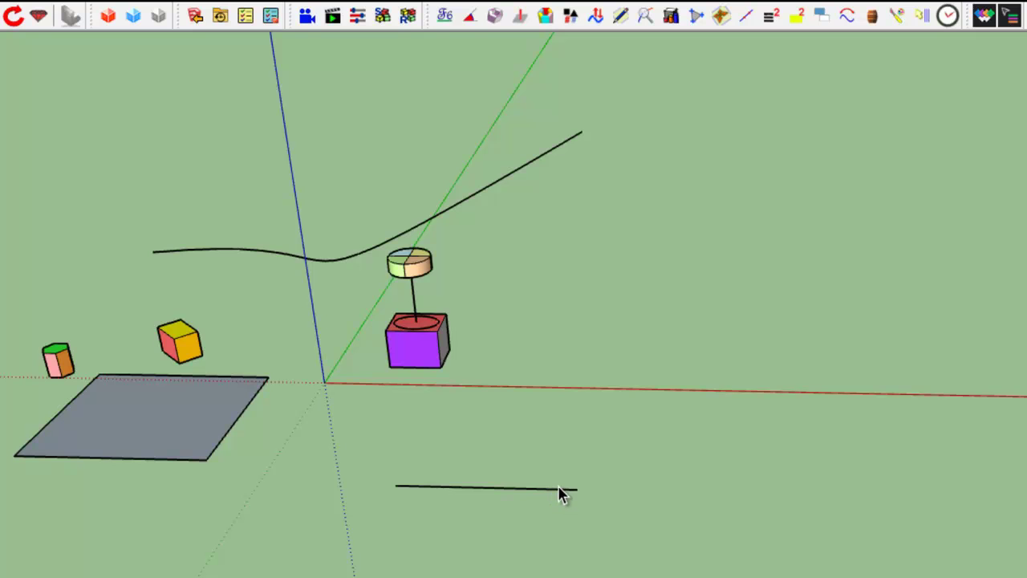
Open Follow Path 1 to examine the selectable path curves around the model, and leave it without changes
left_click(332, 16)
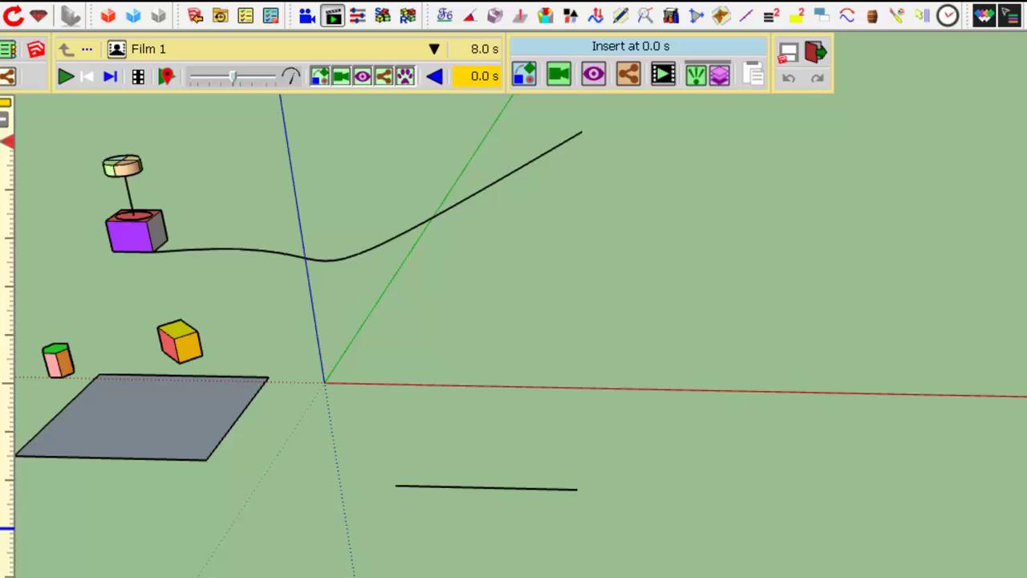
scroll(425, 232, "down", 3)
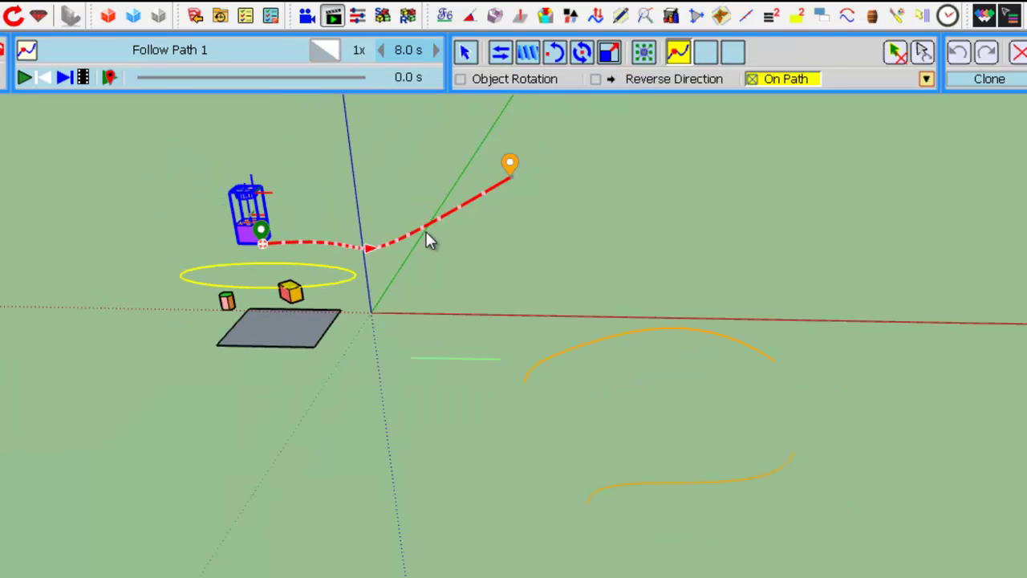
scroll(659, 522, "up", 2)
scroll(586, 469, "down", 1)
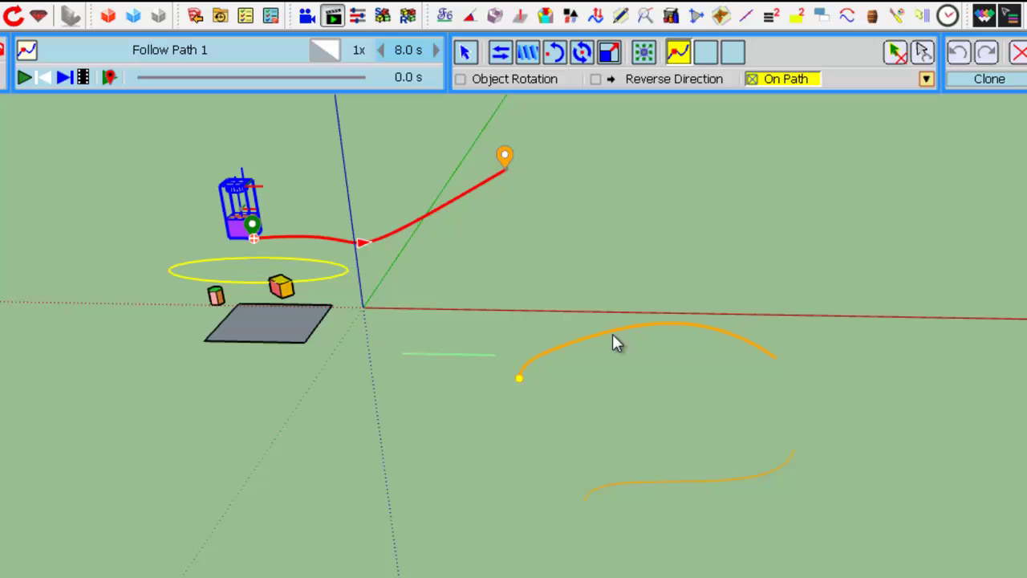
left_click(1019, 53)
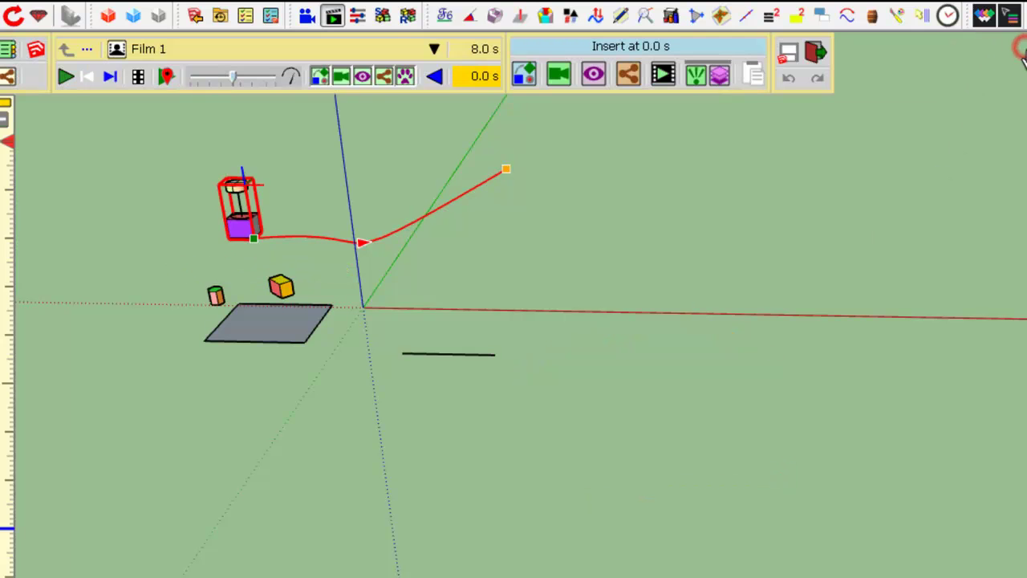
left_click(815, 64)
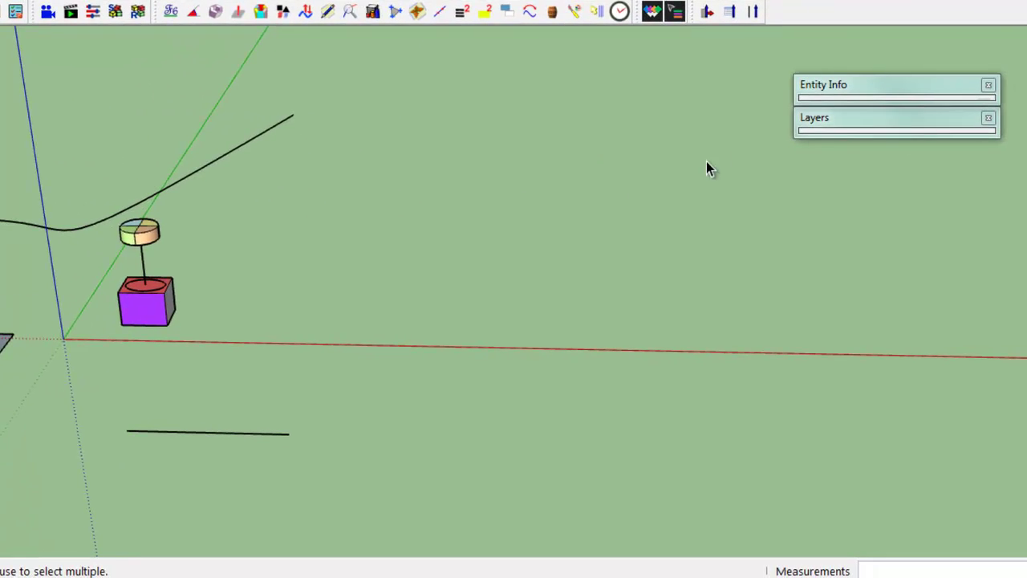
Make the CurveGroups layer visible to show its hidden path curves
left_click(867, 121)
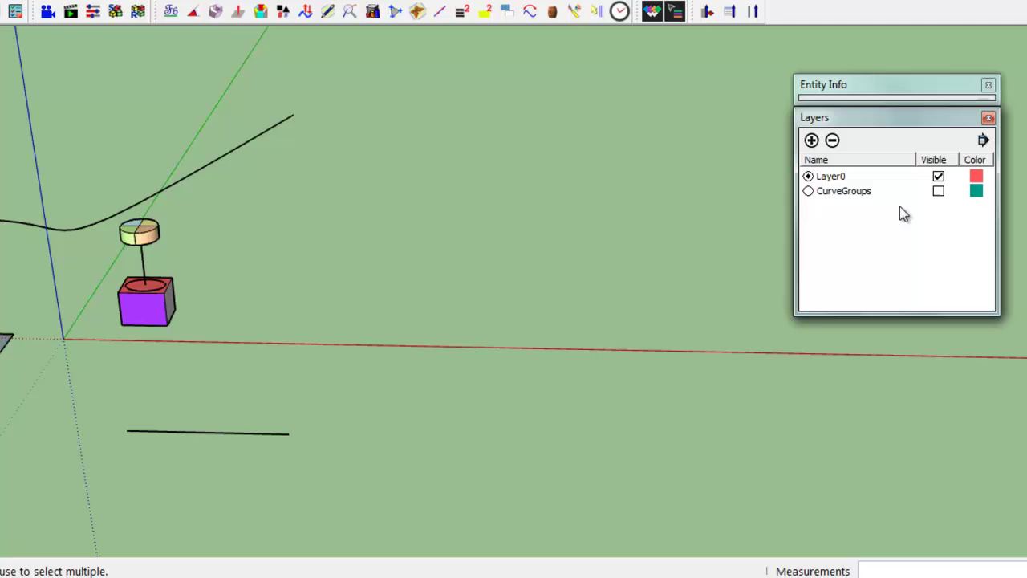
left_click(939, 191)
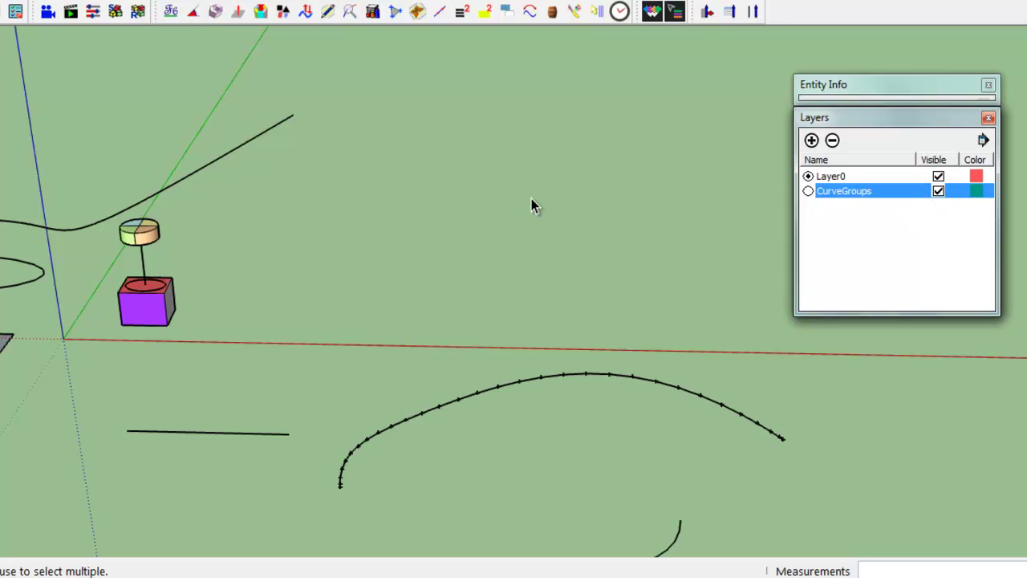
scroll(519, 209, "down", 3)
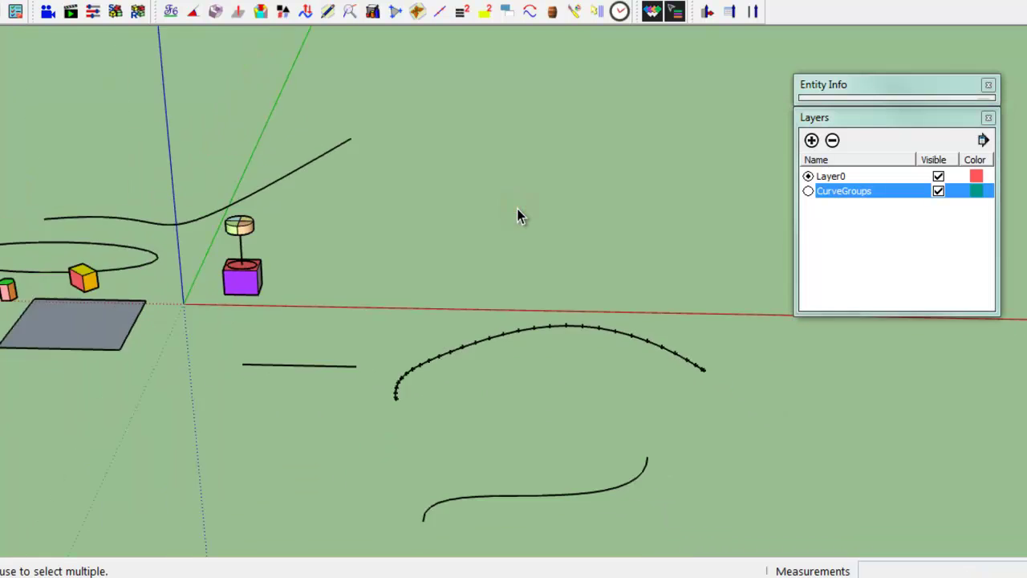
scroll(738, 424, "up", 2)
scroll(707, 397, "up", 1)
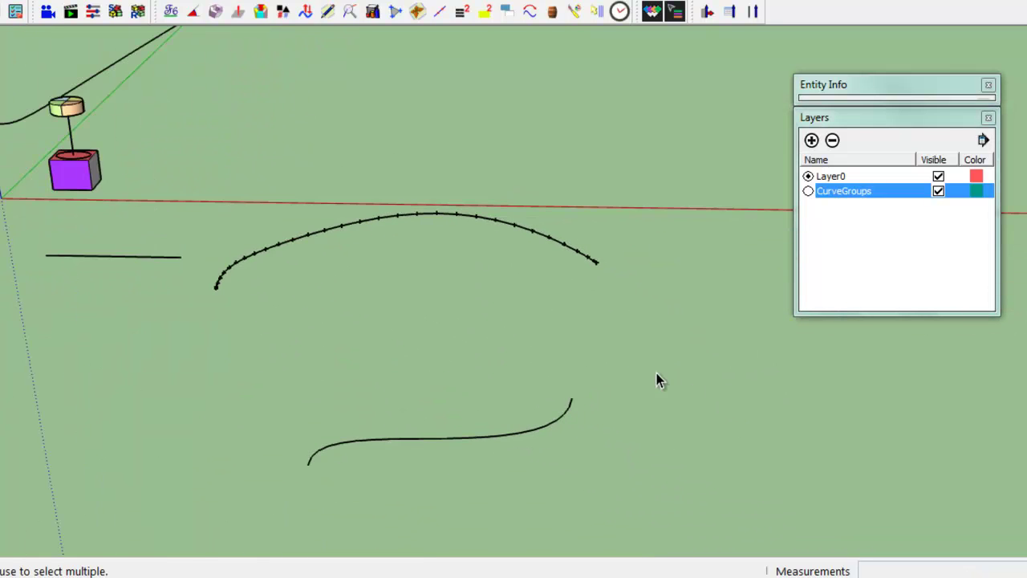
scroll(580, 372, "down", 1)
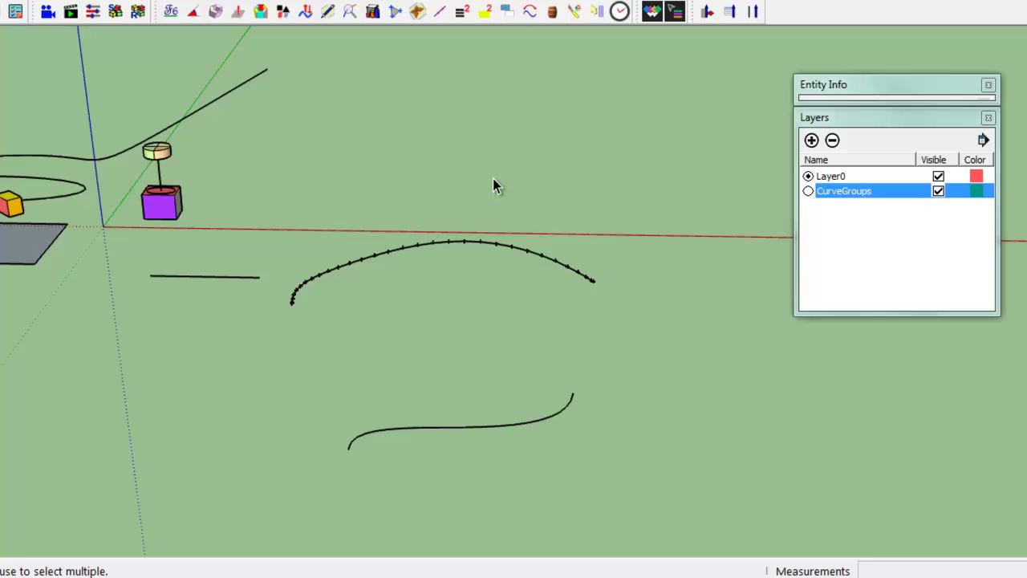
Select the arc, S-shaped curve, circle and gray face's edge in turn, and undo the display of the CurveGroups layer
left_click(461, 244)
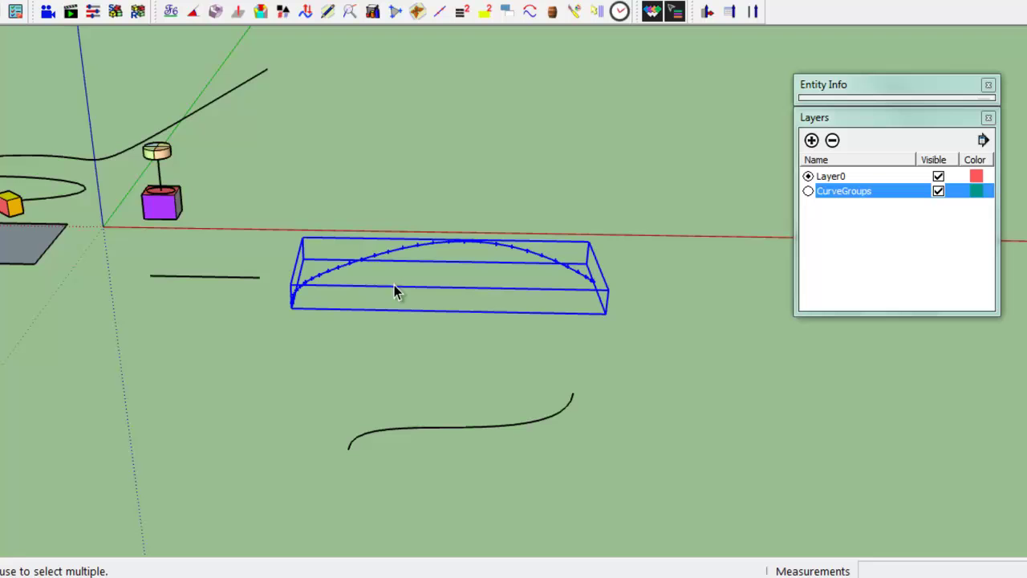
left_click(458, 428)
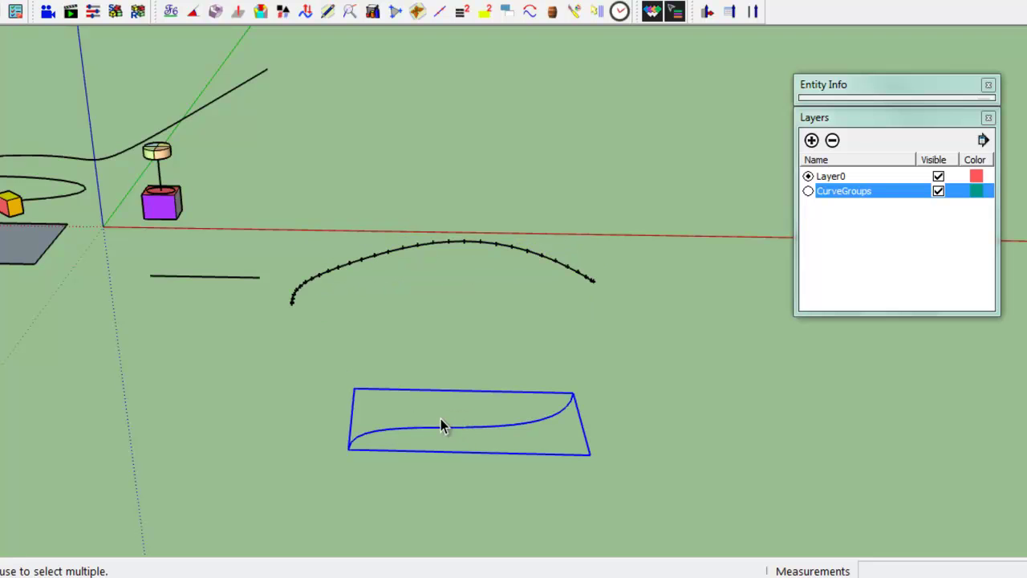
left_click(54, 199)
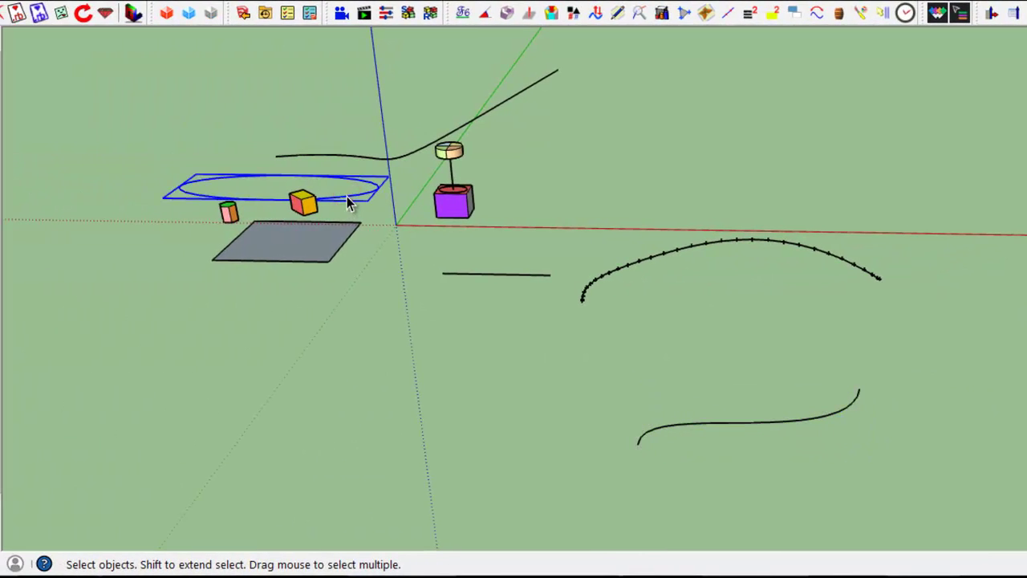
left_click(303, 262)
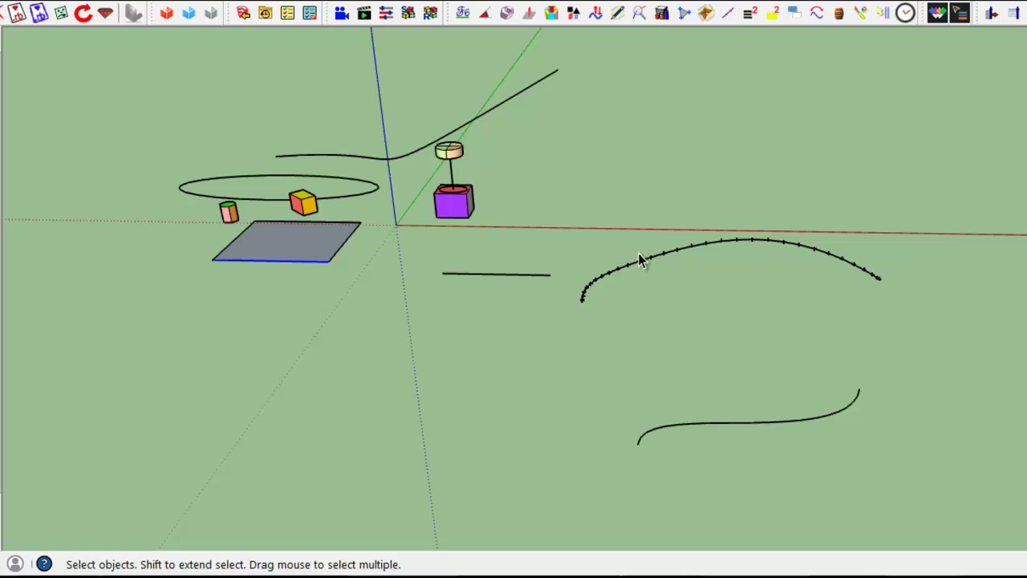
left_click(749, 204)
key("ctrl+z")
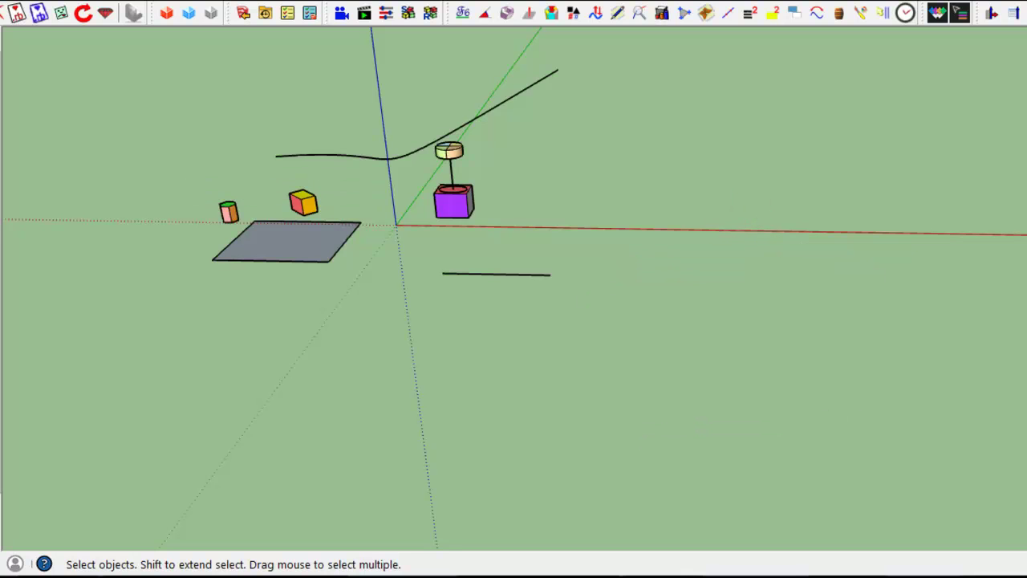
Reopen Follow Path 1 in the film and add the yellow-and-red box to the moving objects
left_click(365, 14)
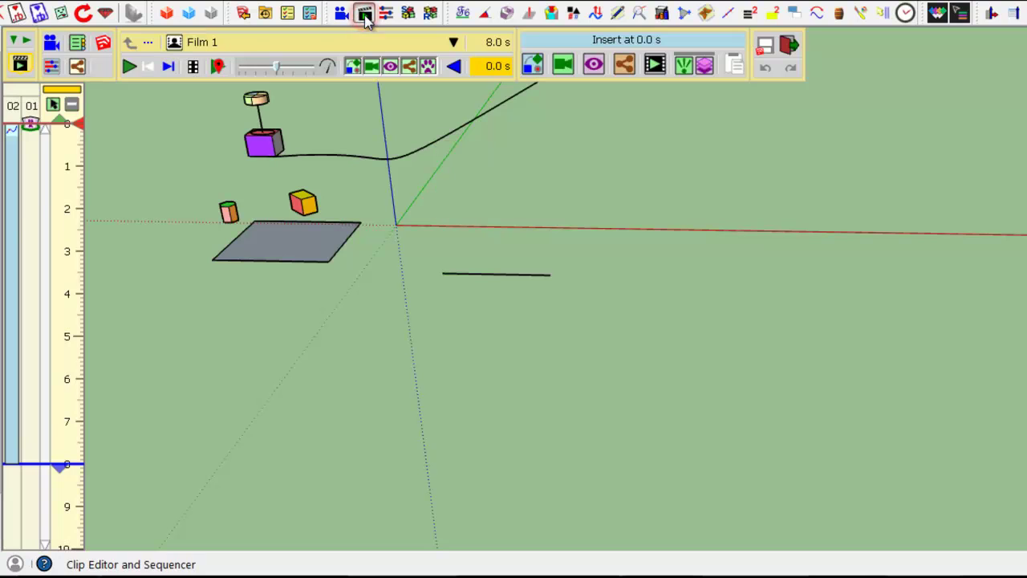
double_click(11, 222)
scroll(316, 282, "down", 4)
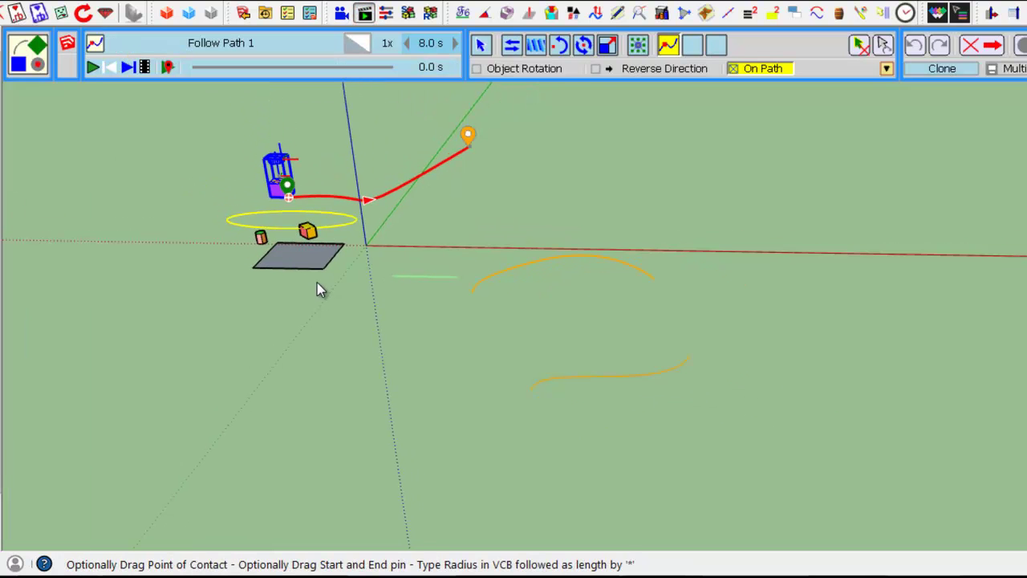
scroll(301, 178, "up", 2)
scroll(300, 178, "up", 2)
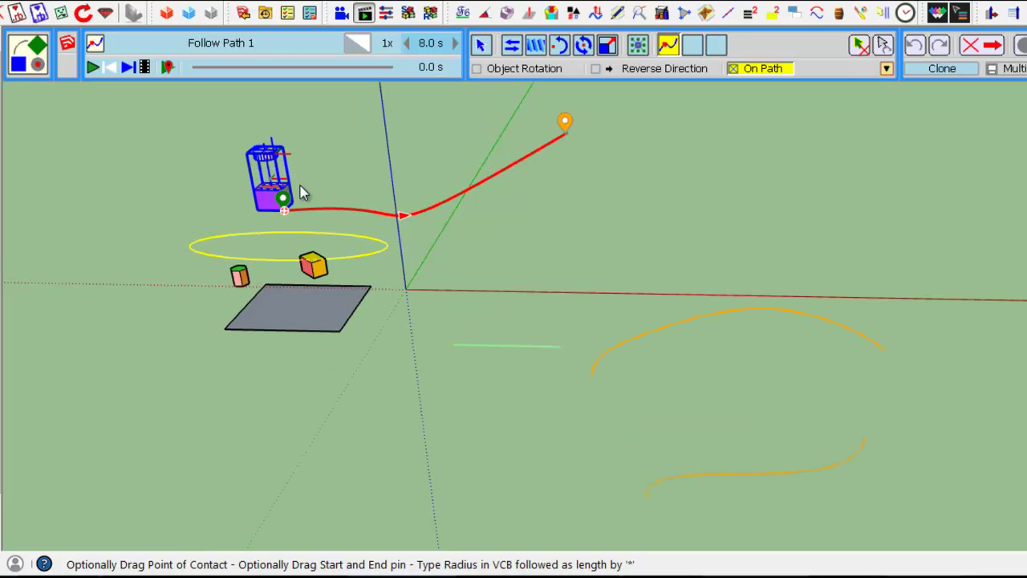
key("space")
left_click(315, 266)
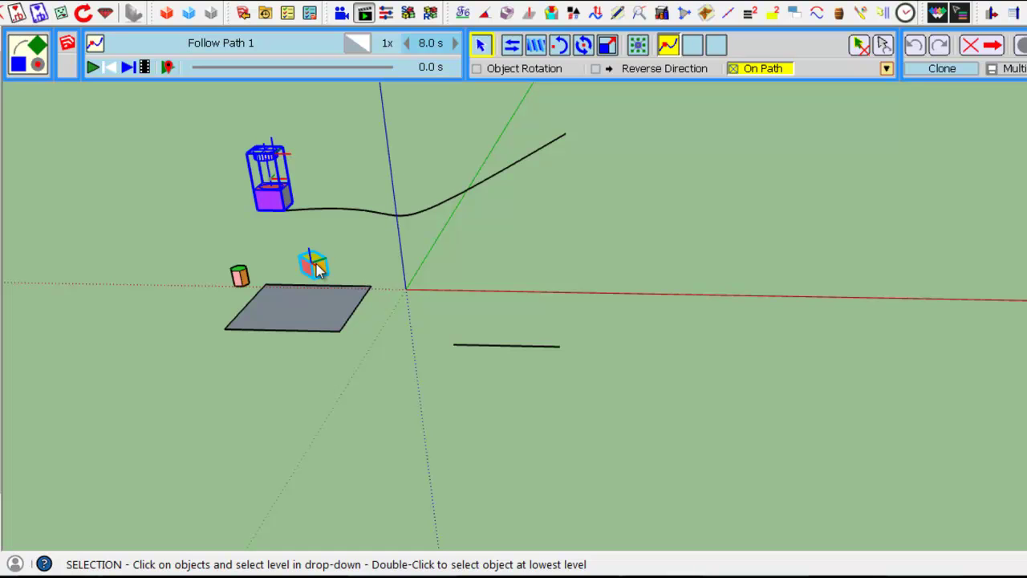
left_click(317, 268)
left_click(317, 268)
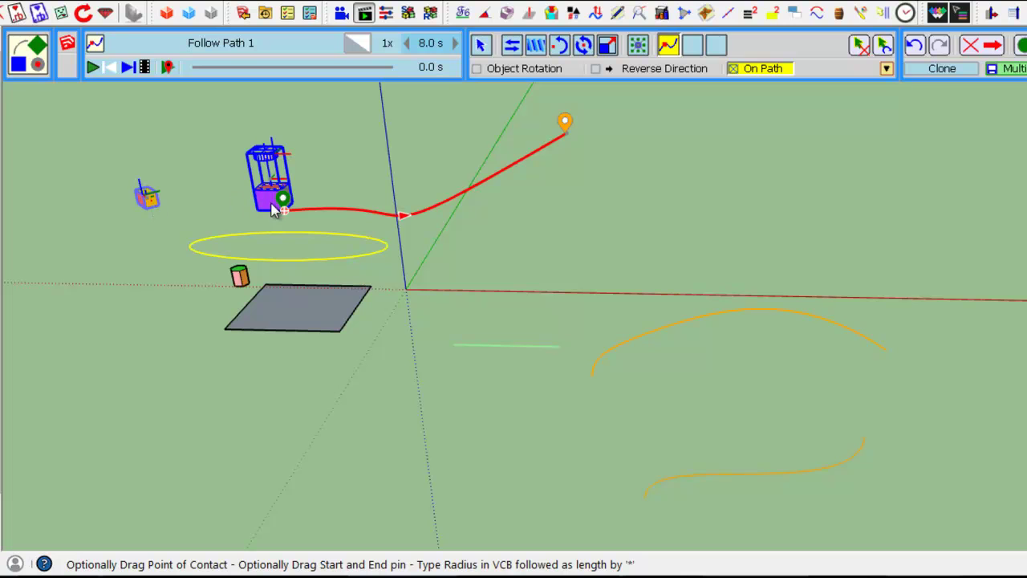
Compare the two objects' placement with On Path off and on, and preview the motion on the path
left_click(769, 71)
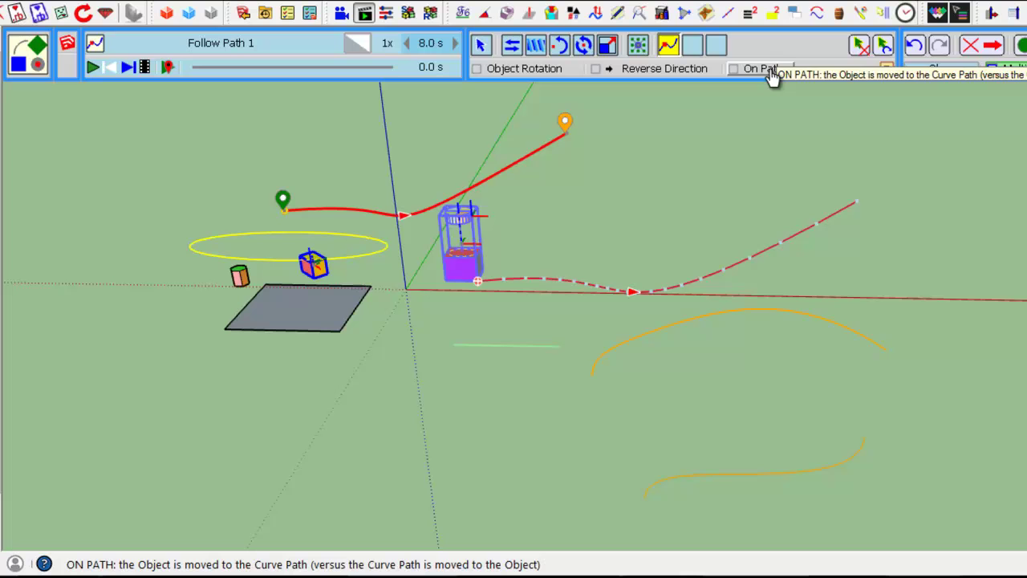
left_click(769, 72)
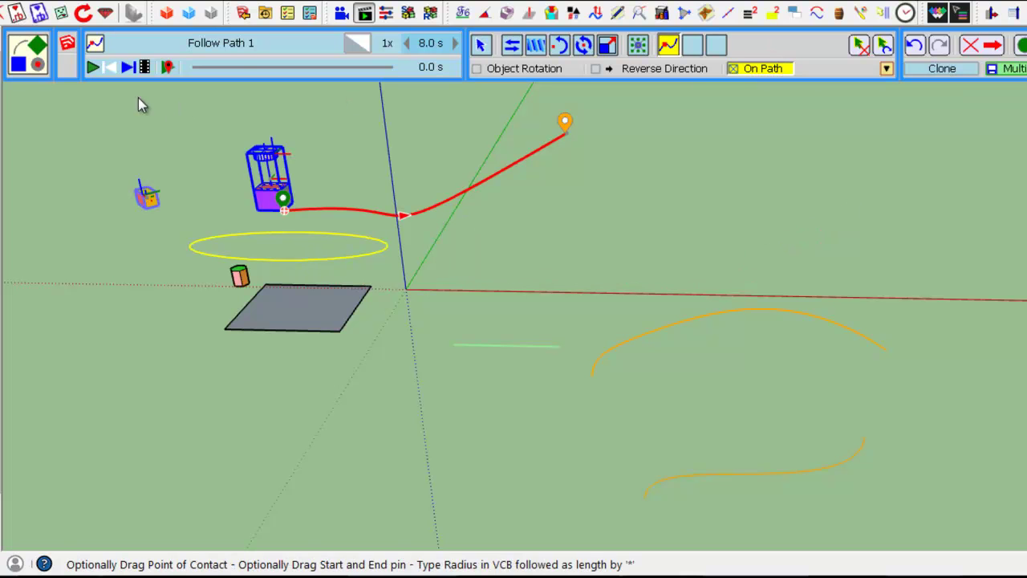
left_click(95, 70)
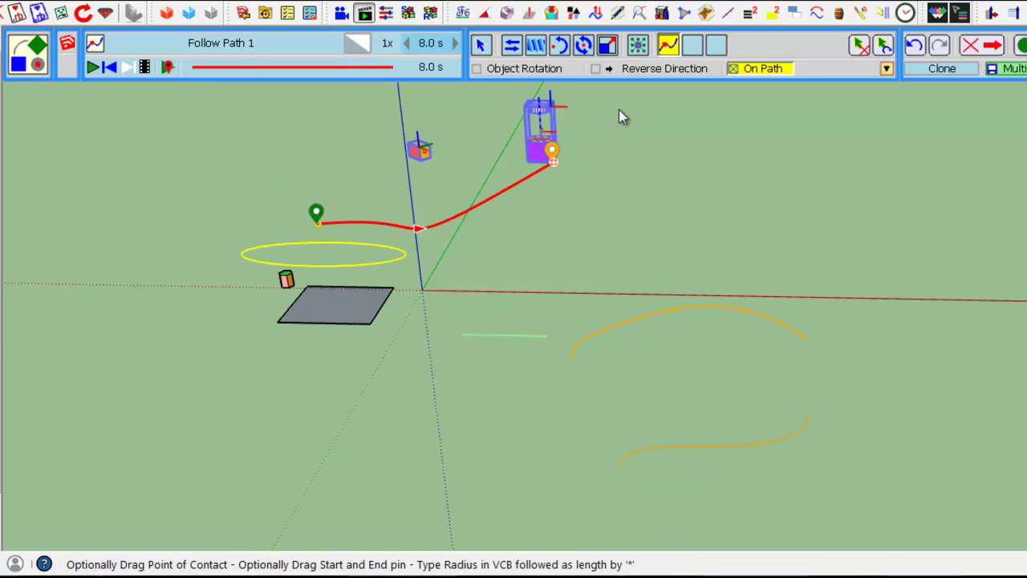
Turn on object rotation for the two objects, preview the motion and exit the editor
left_click(544, 73)
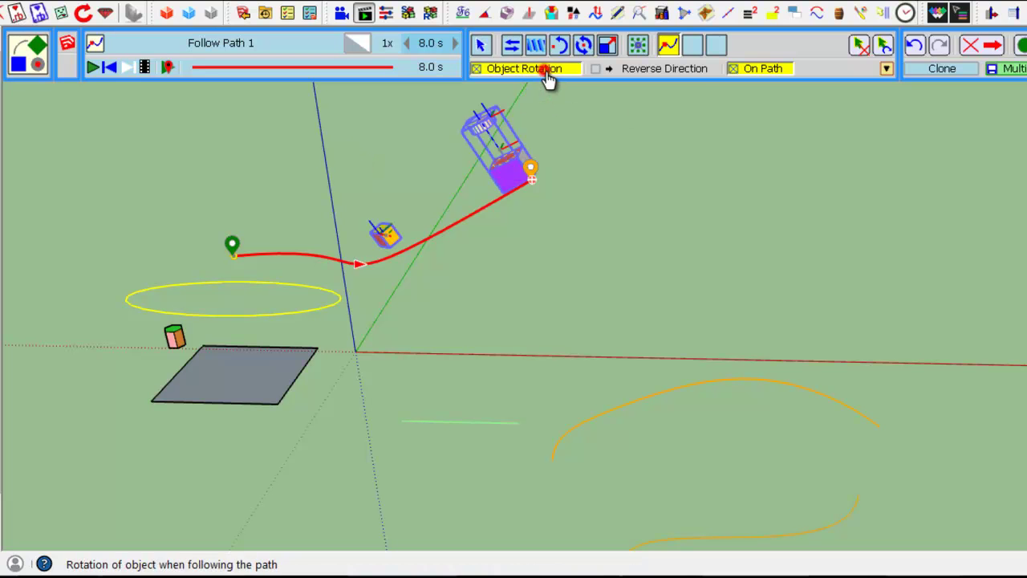
left_click(93, 68)
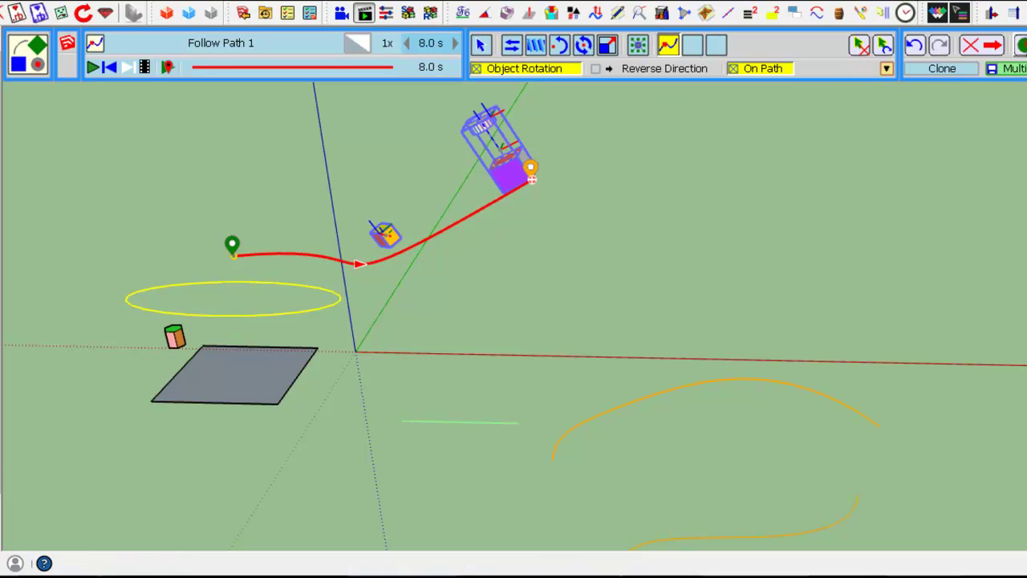
left_click(992, 44)
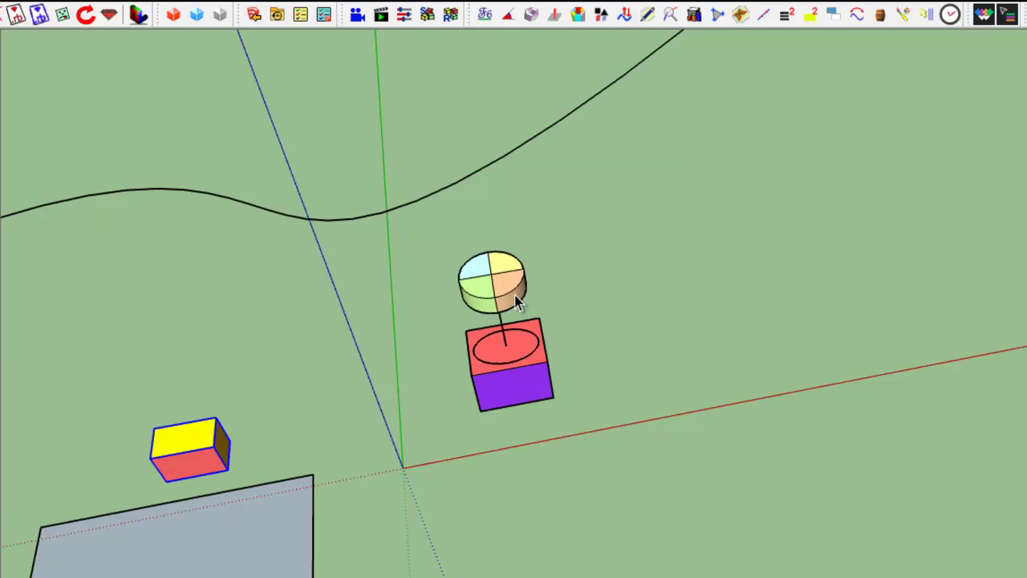
Open Film 1, insert a new object movement at 0.0 s and select the four-colored disc above the red block
left_click(381, 16)
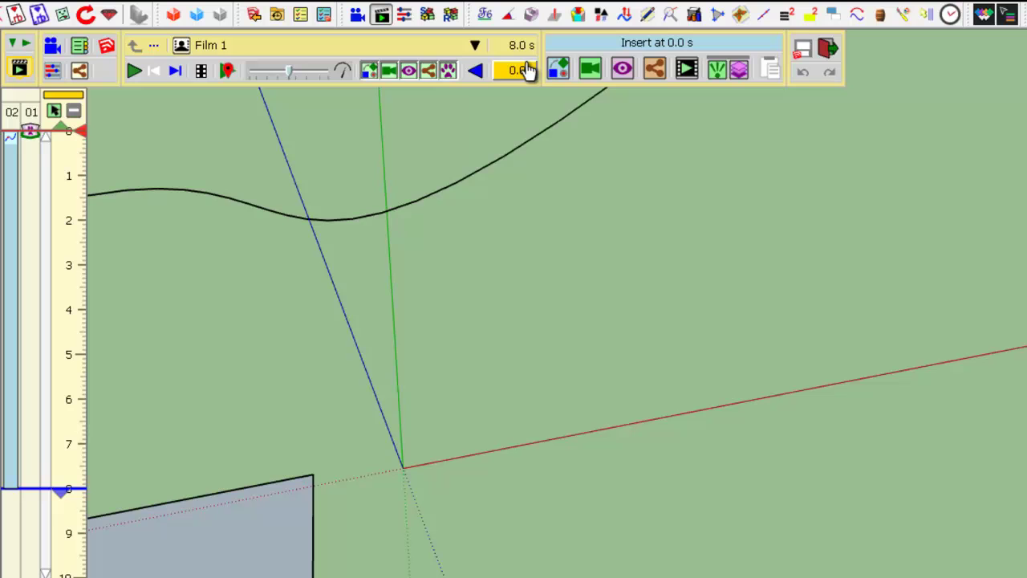
left_click(558, 71)
left_click(586, 93)
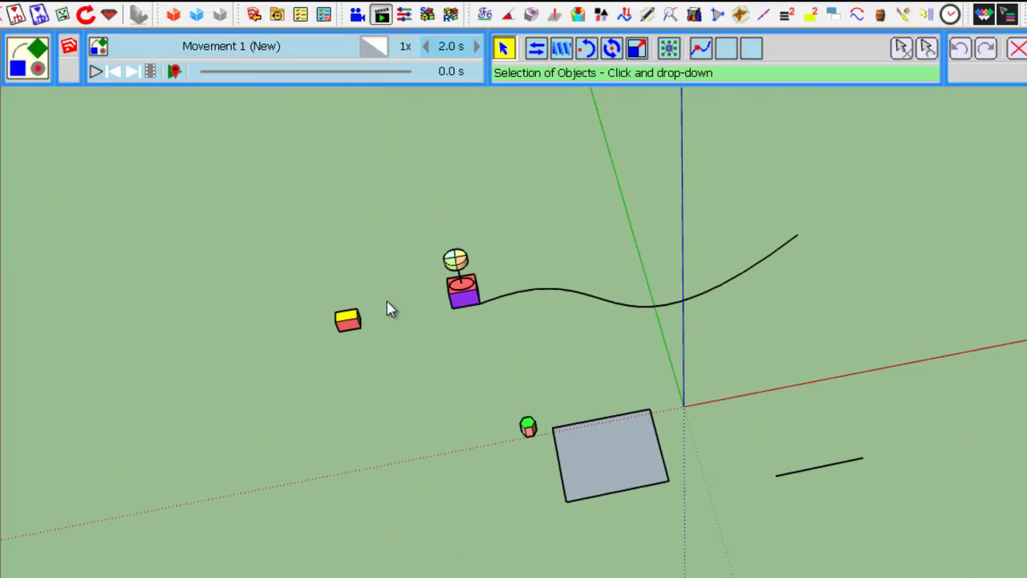
left_click(454, 261)
scroll(456, 264, "up", 8)
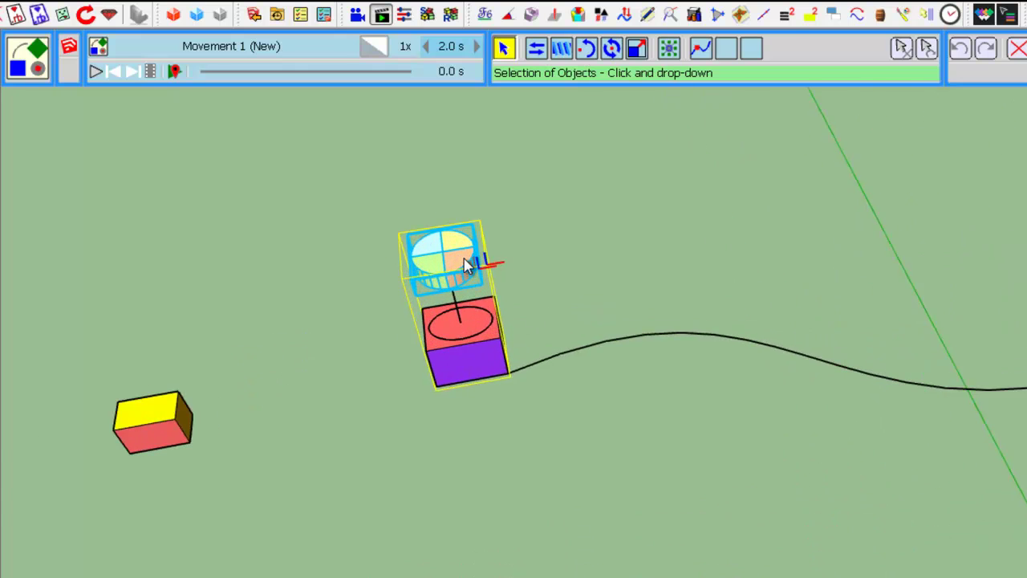
left_click(455, 271)
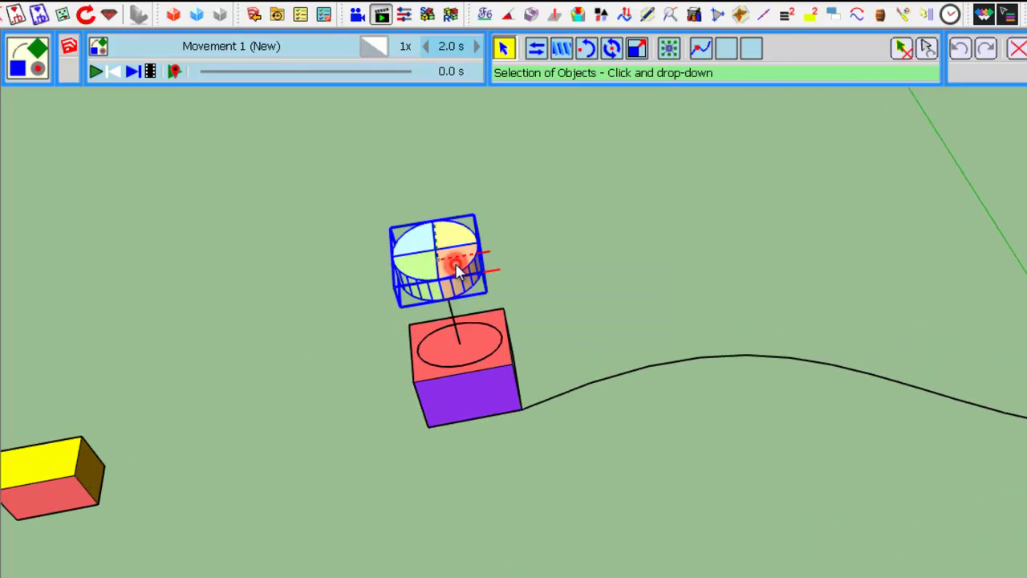
Make the disc follow the circle on the red block's top with On Path enabled, and save the sequence as Follow Path 2
left_click(703, 51)
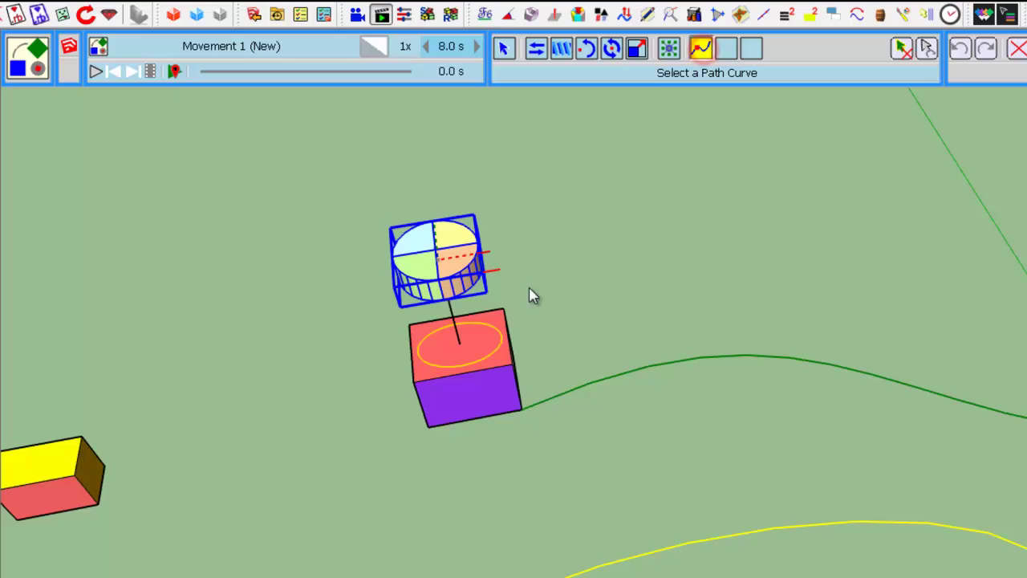
left_click(481, 358)
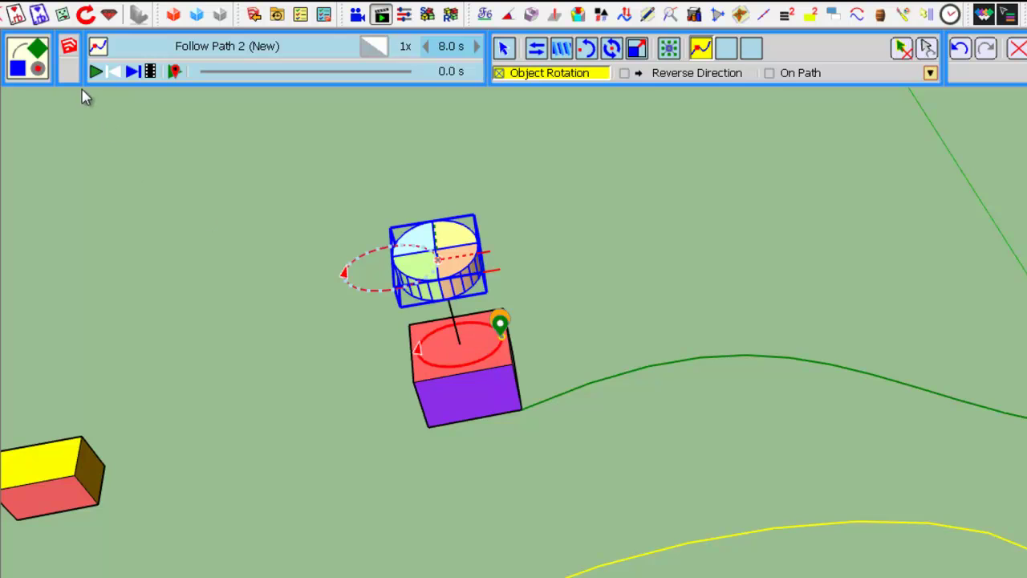
left_click(96, 71)
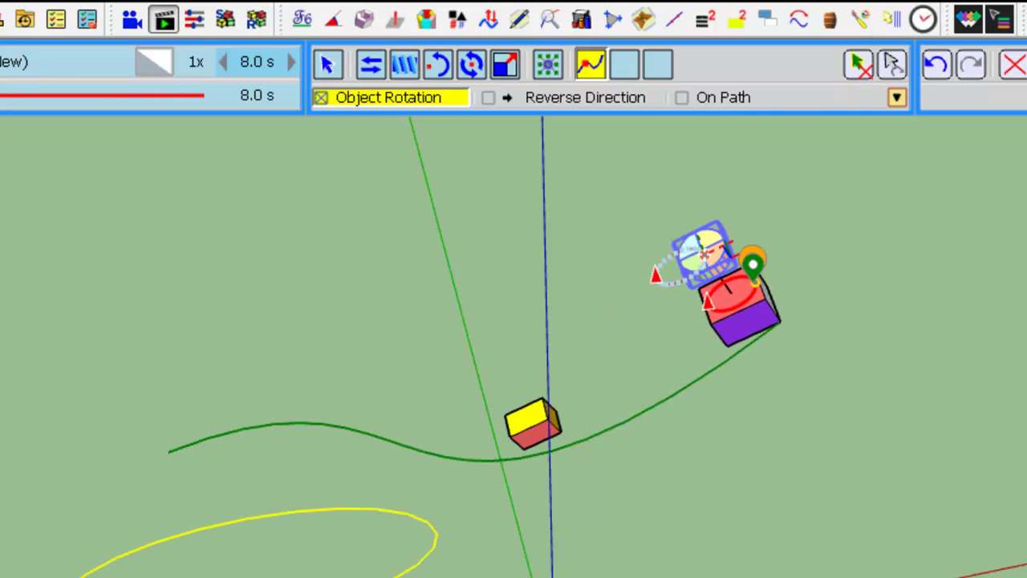
left_click(745, 104)
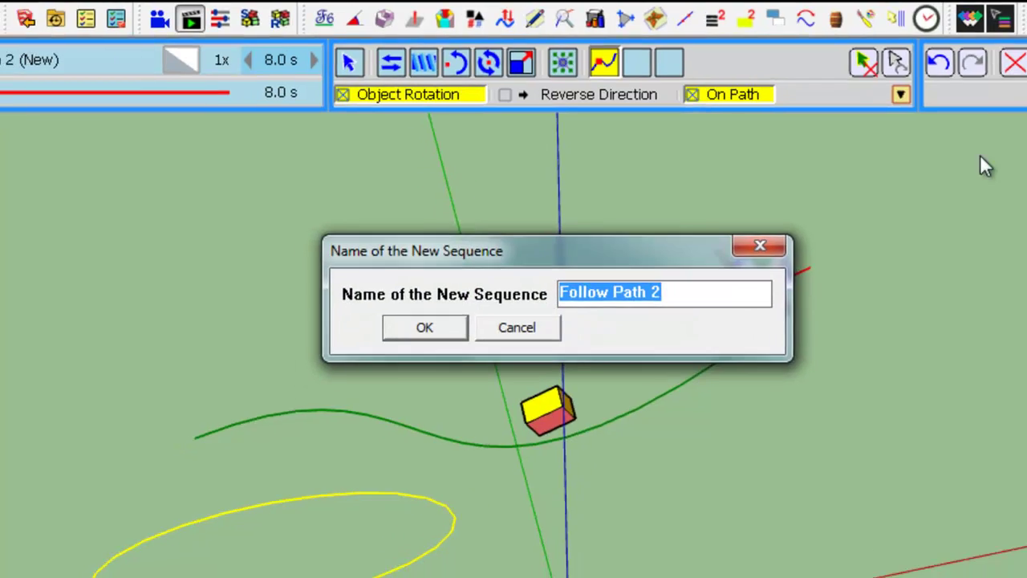
left_click(588, 250)
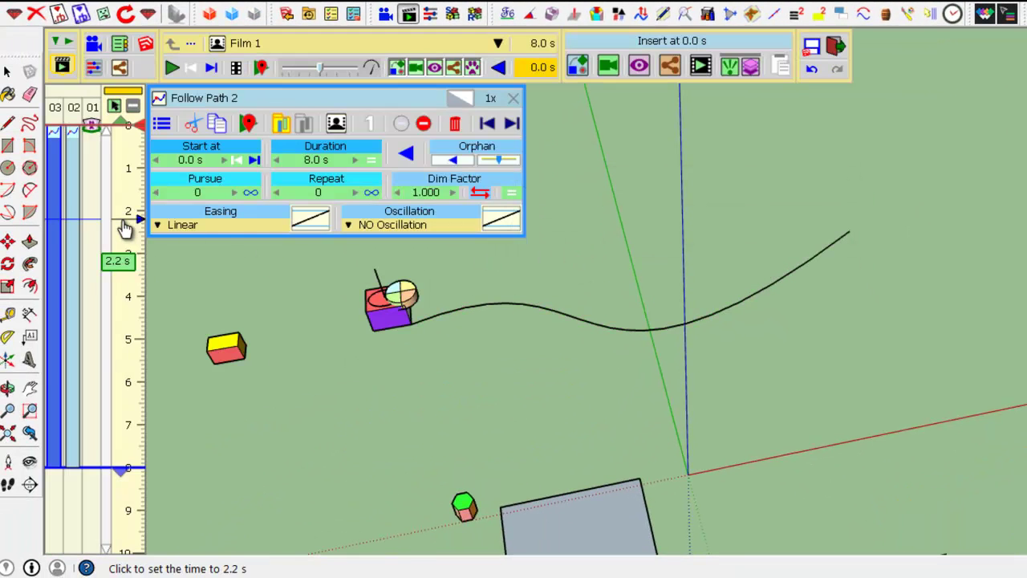
Play the film, shorten Follow Path 1 to a duration of 3.3 s, replay it and save the film
left_click(174, 69)
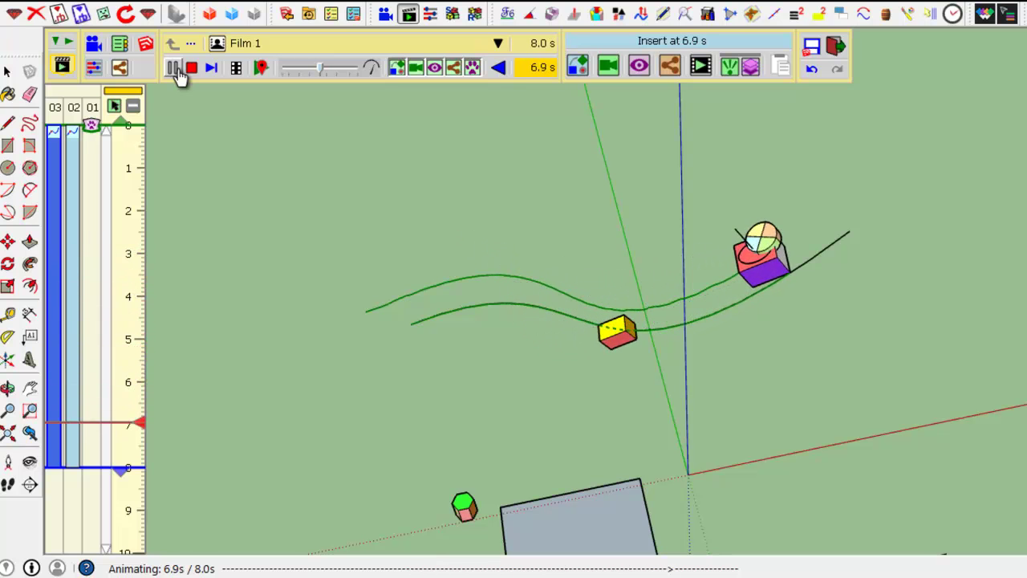
left_click(60, 437)
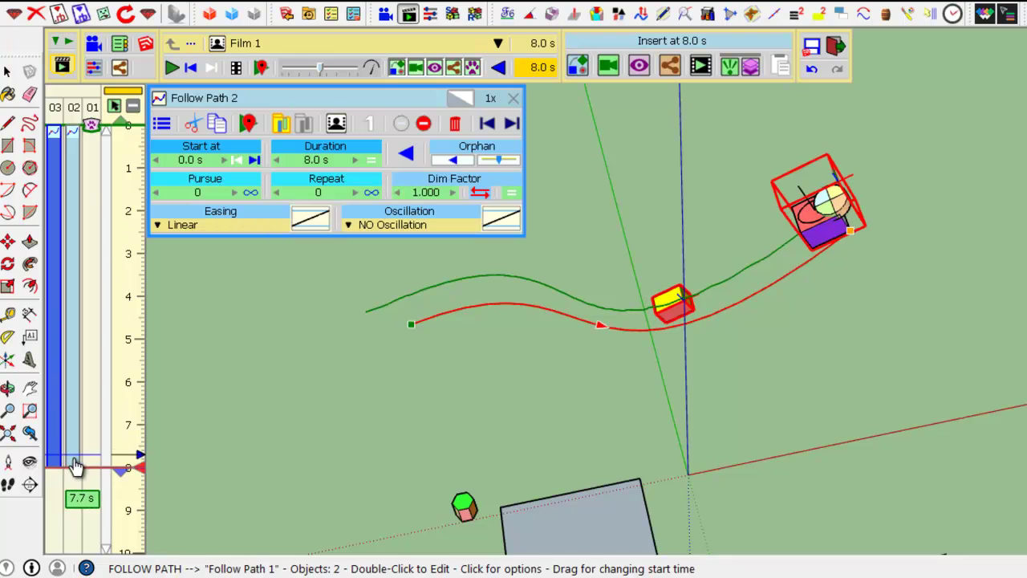
left_click_drag(74, 470, 72, 268)
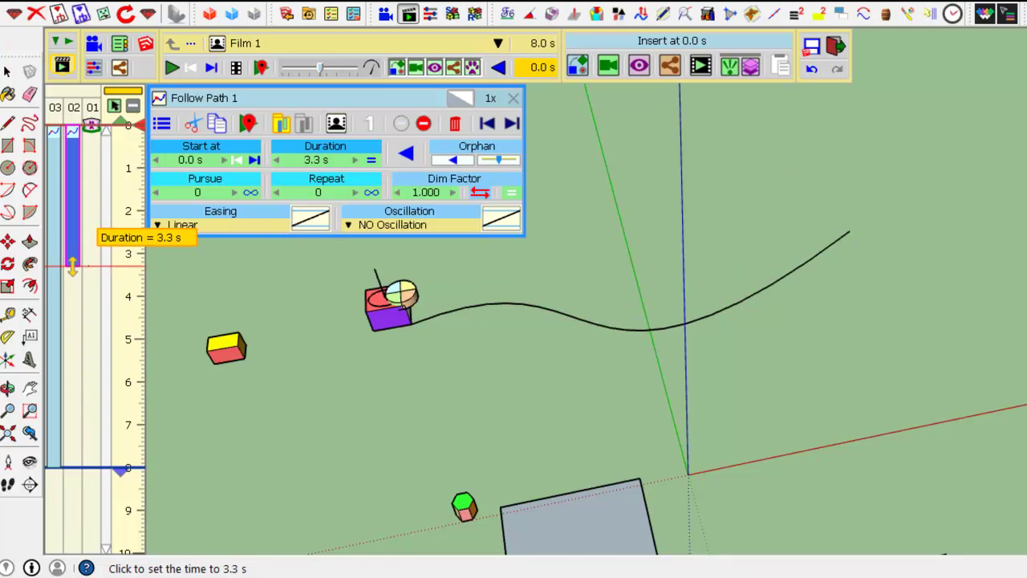
left_click(173, 69)
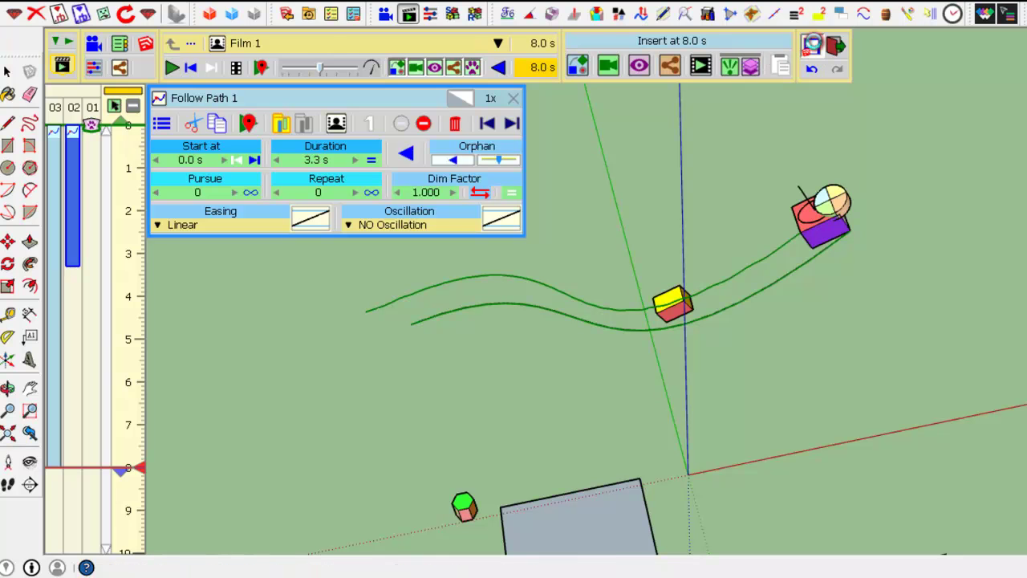
left_click(812, 47)
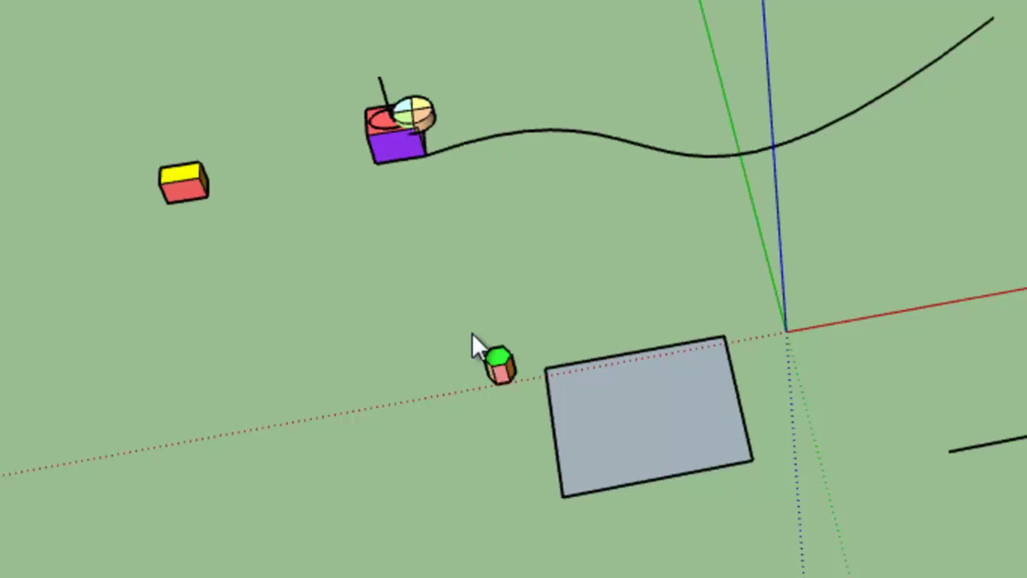
Assign the large yellow circle as the path for the green-topped hexagonal prism and preview its motion
left_click(502, 374)
key("Return")
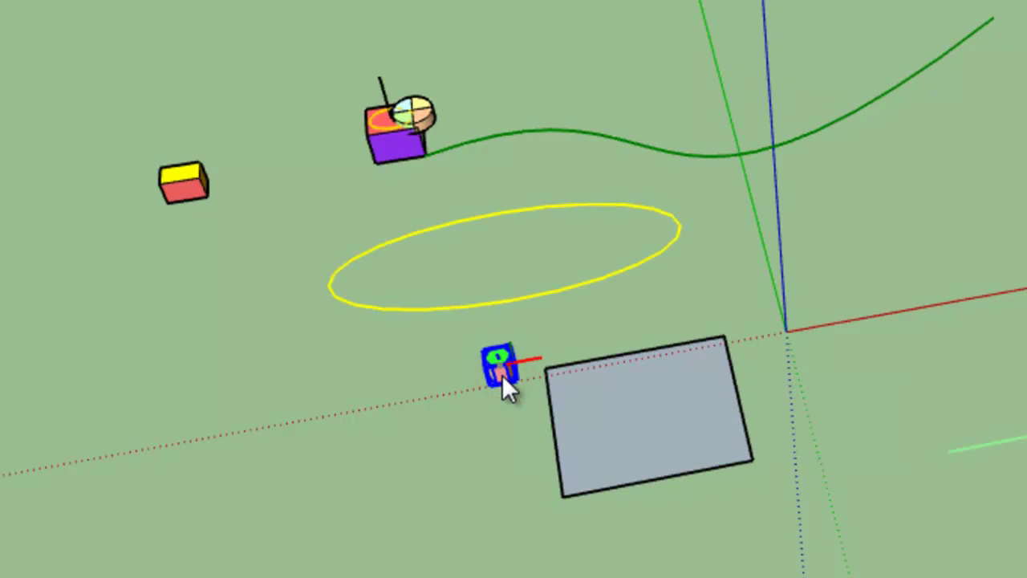
left_click(557, 294)
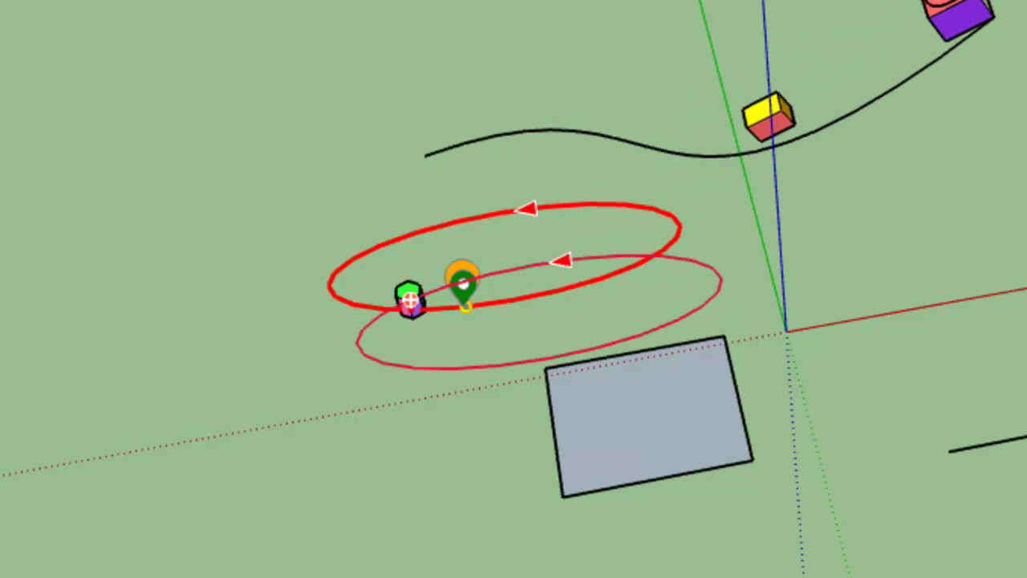
left_click_drag(373, 359, 499, 365)
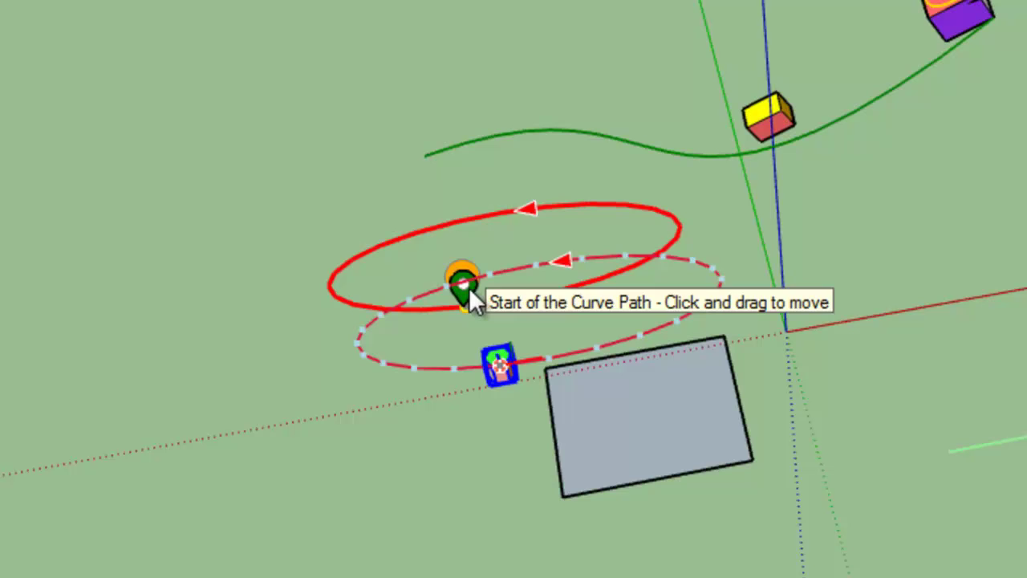
Limit the prism's path to an arc along the circle's near side by moving its start and end points
left_click_drag(468, 287, 353, 304)
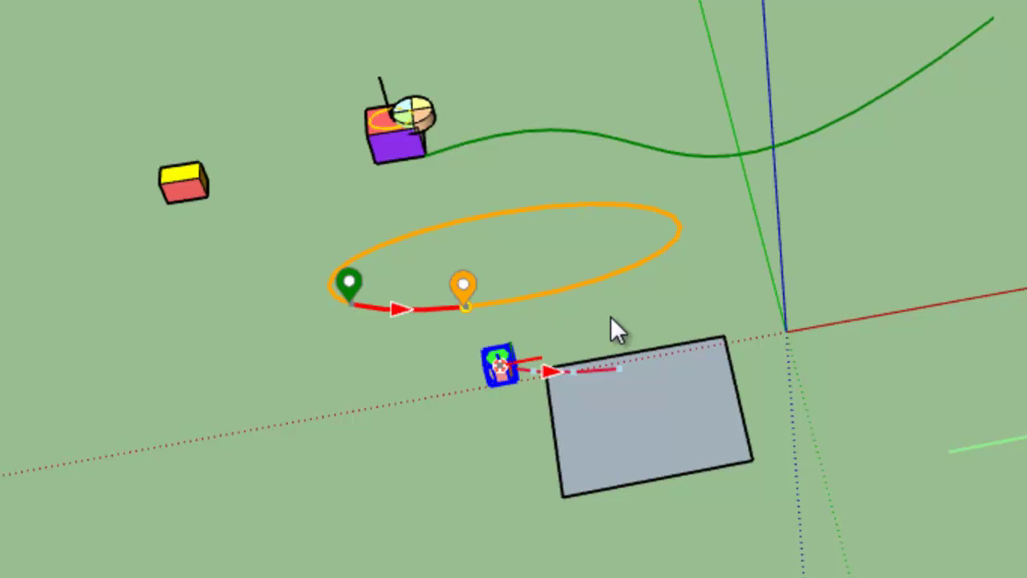
left_click_drag(467, 289, 637, 266)
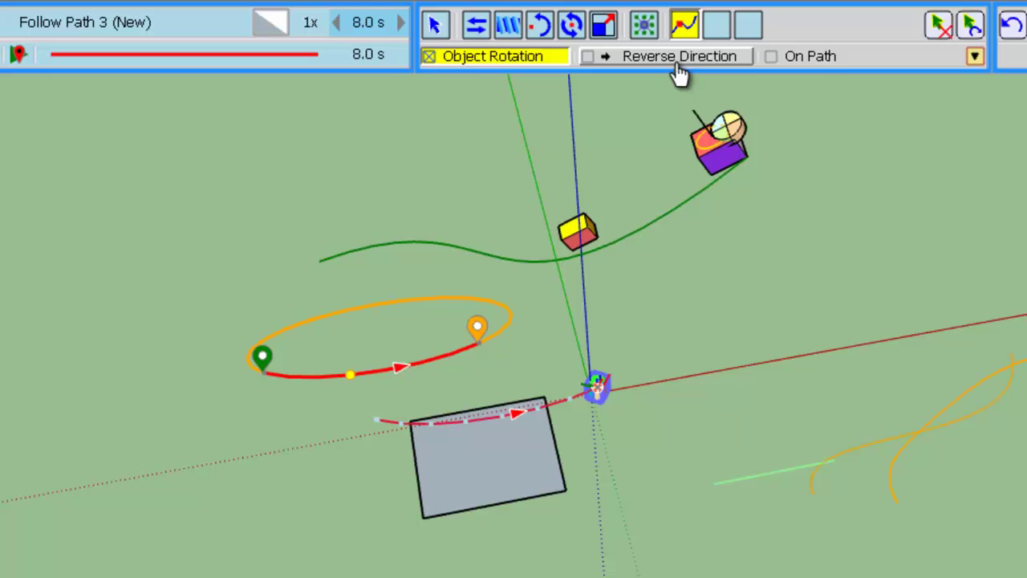
Turn on Reverse Direction and move the path's end onto its start for a full loop, previewing the motion
left_click(676, 62)
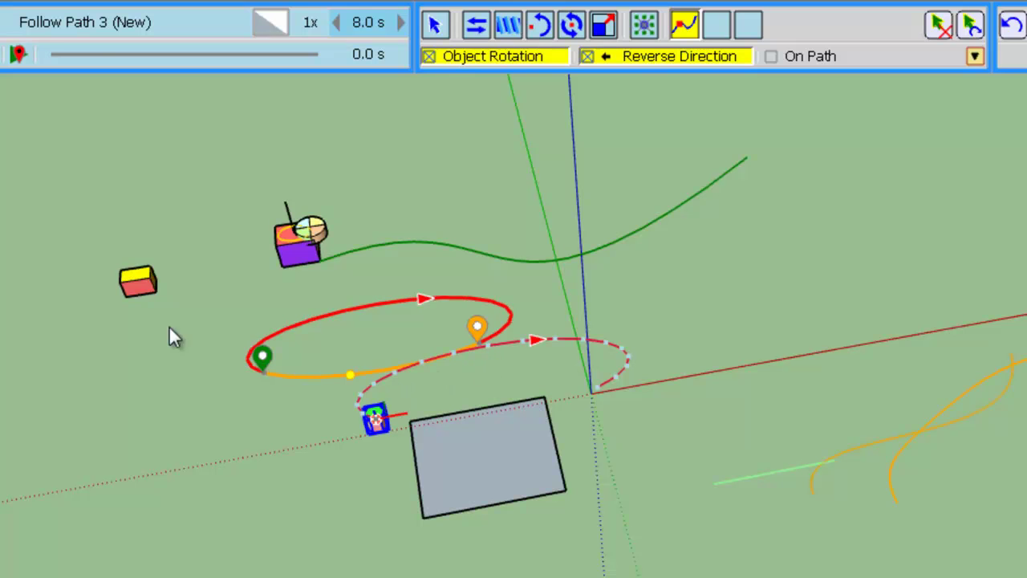
key("space")
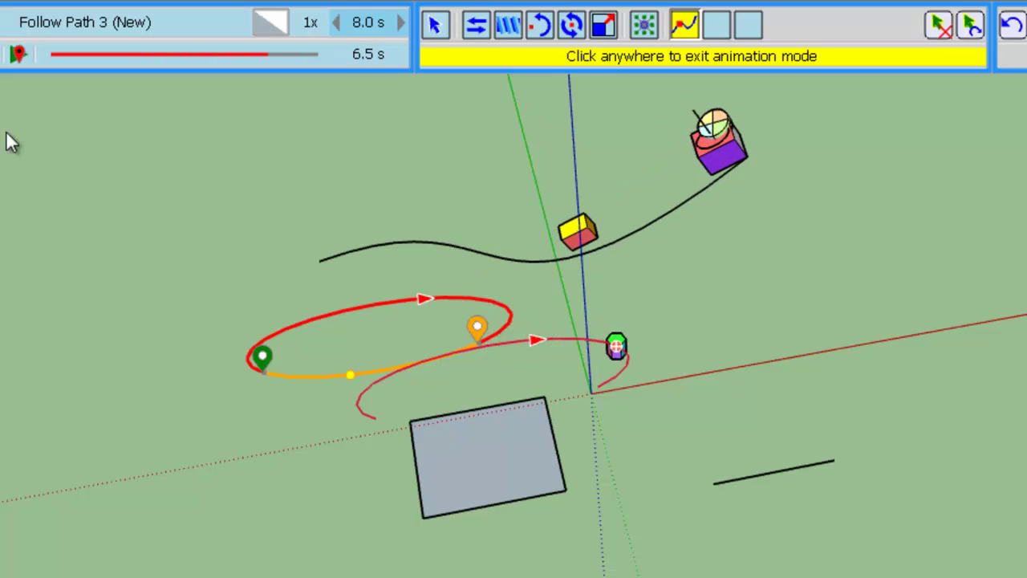
left_click(479, 335)
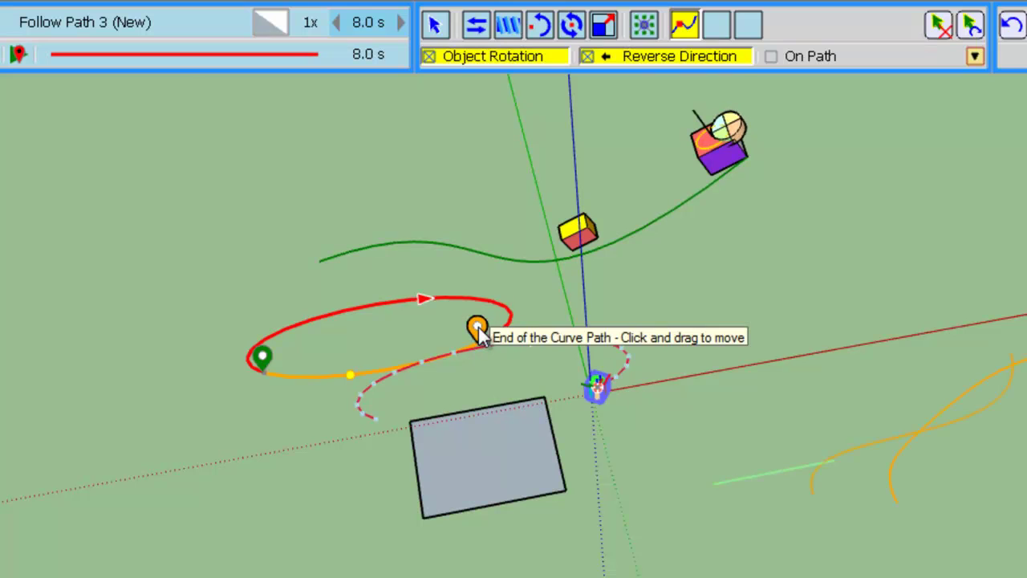
mouse_move(479, 335)
left_mouse_down()
mouse_move(268, 363)
mouse_move(276, 359)
left_mouse_up()
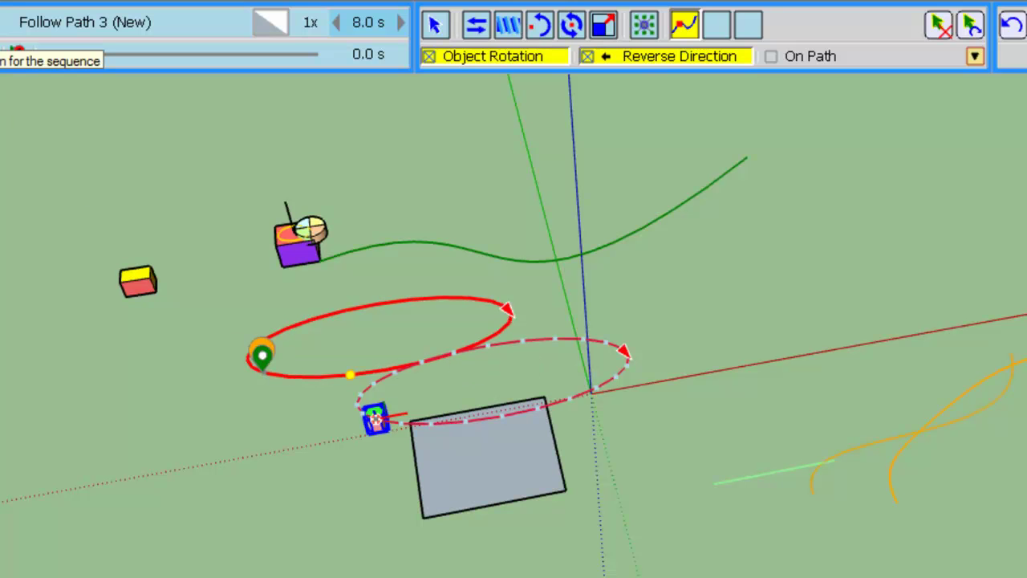
left_click(18, 53)
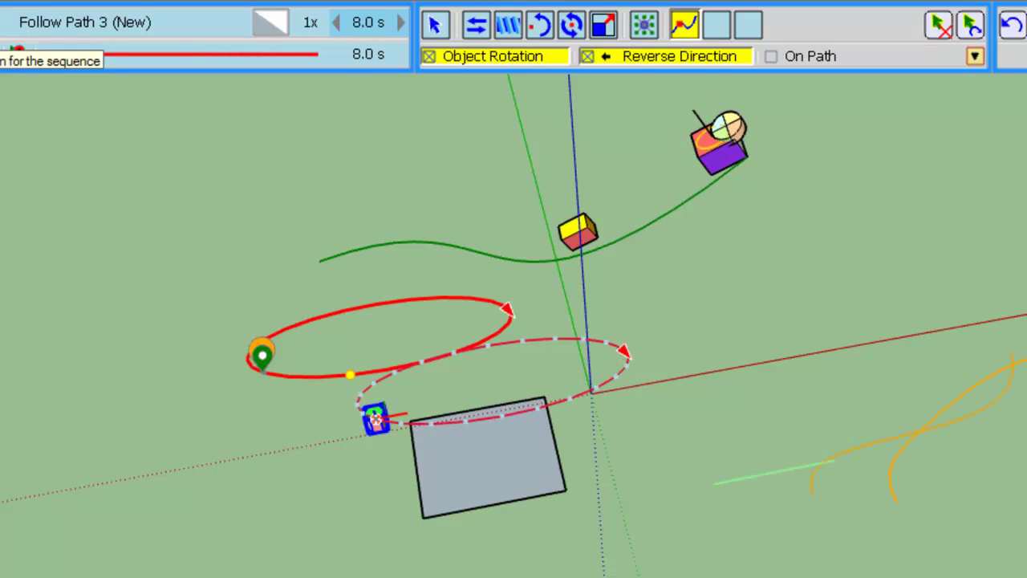
Move the prism's reference point to its bottom corner, turn on On Path and preview the motion
scroll(401, 454, "up", 1)
scroll(384, 429, "up", 3)
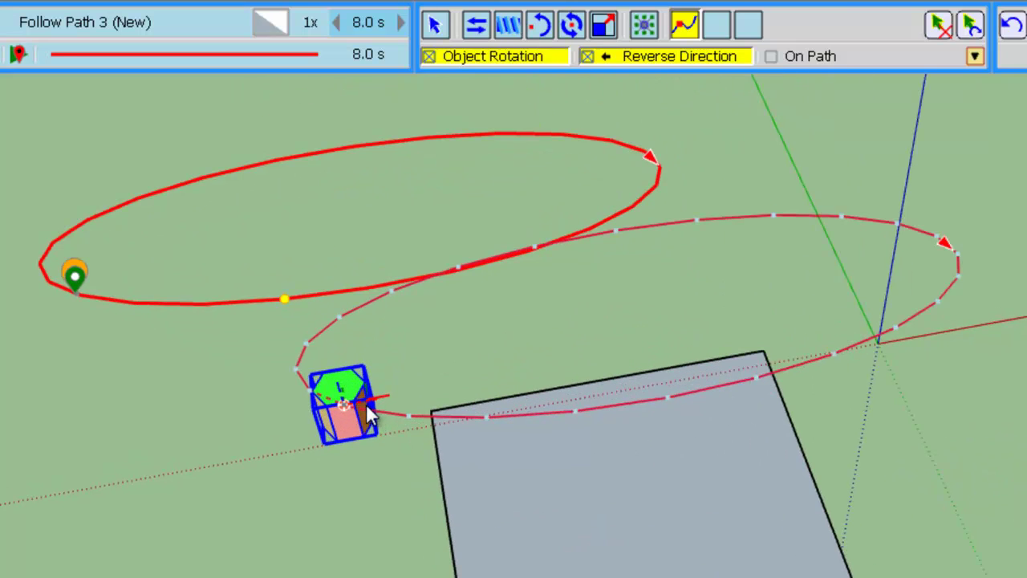
left_click_drag(343, 414, 340, 442)
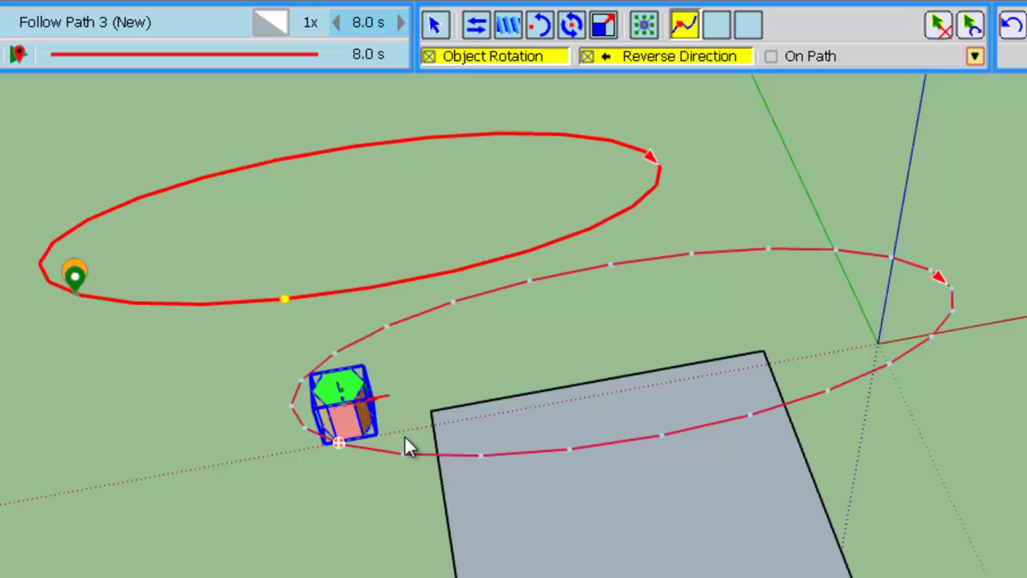
left_click(815, 59)
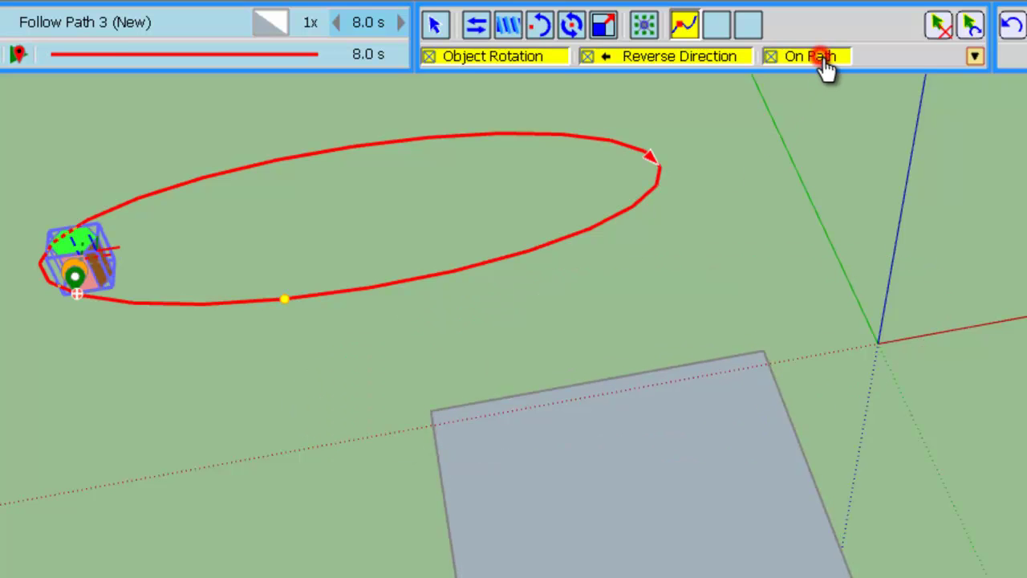
left_click(17, 54)
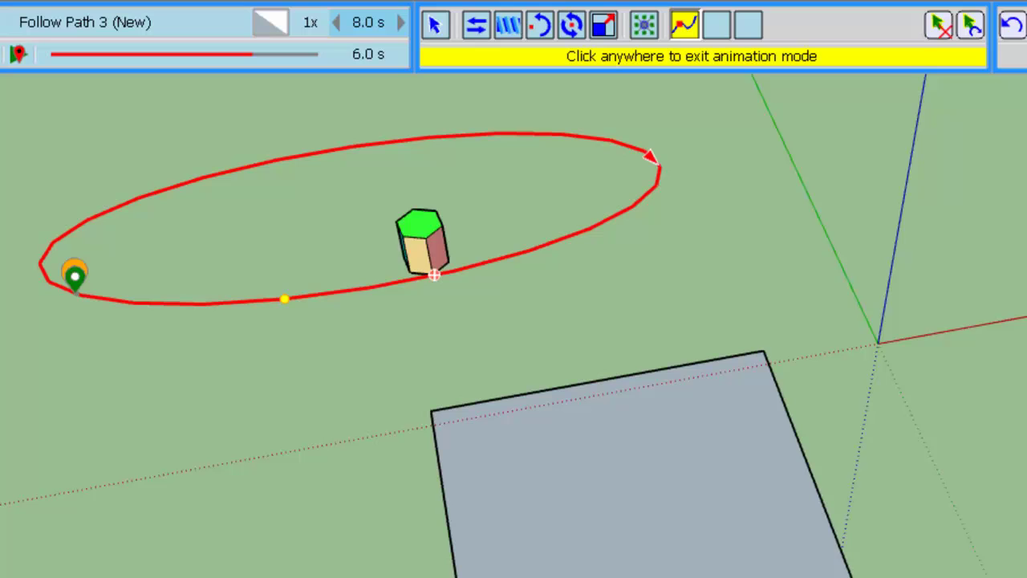
Move the path's start to a vertex beyond the yellow point, turn off Reverse Direction and save the sequence as Follow Path 3
left_click(77, 294)
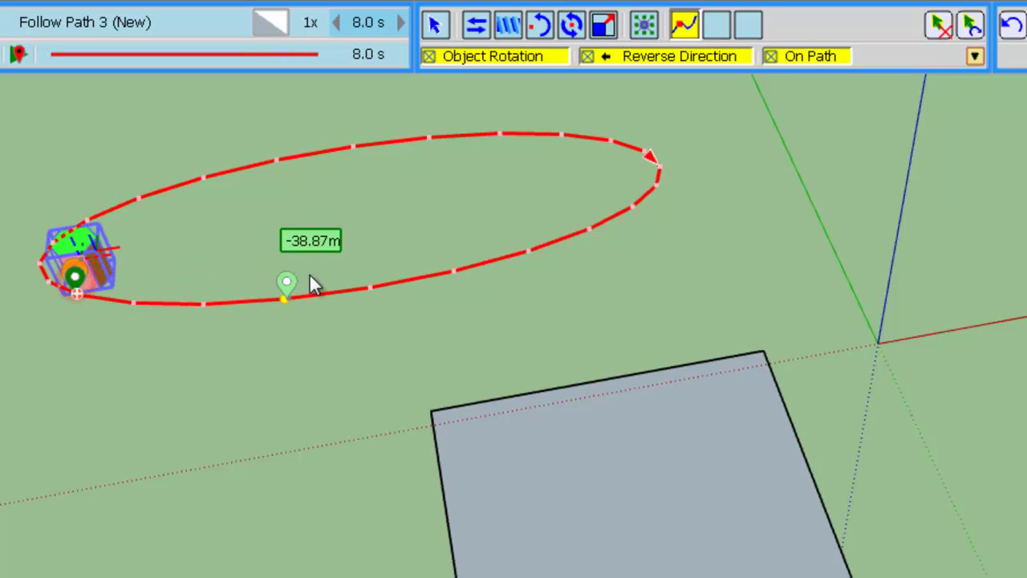
left_click(528, 250)
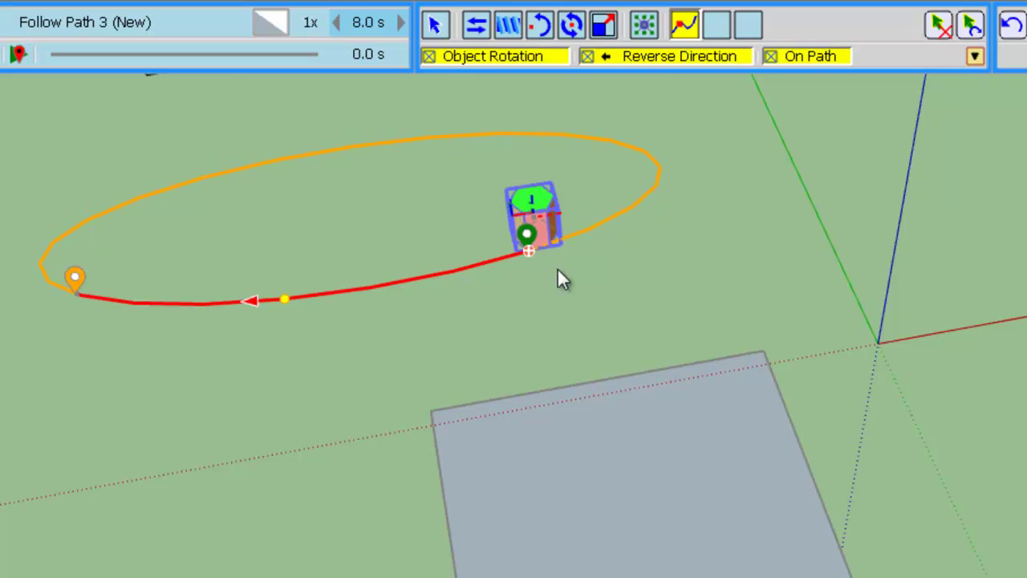
left_click(666, 66)
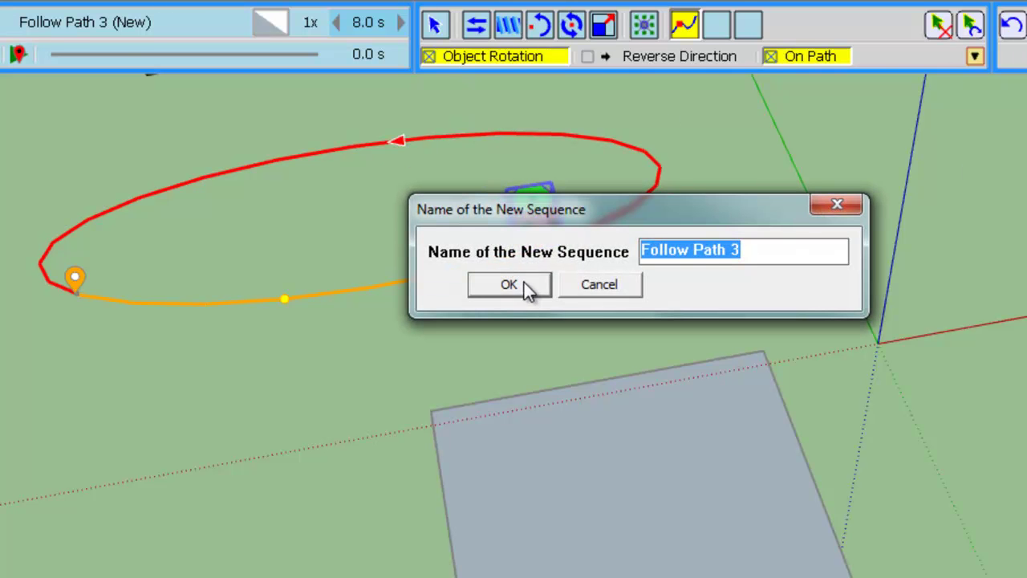
left_click(524, 285)
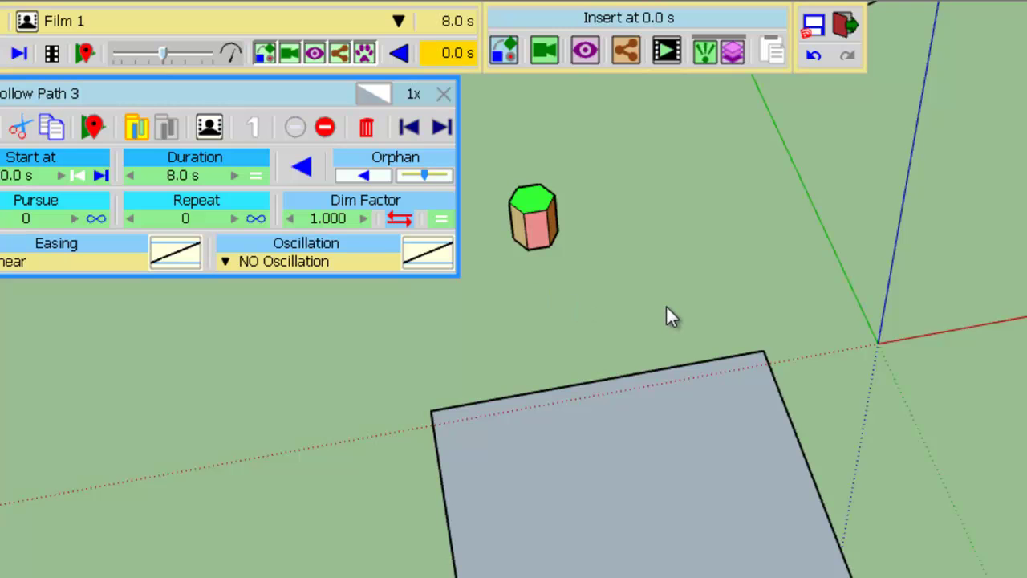